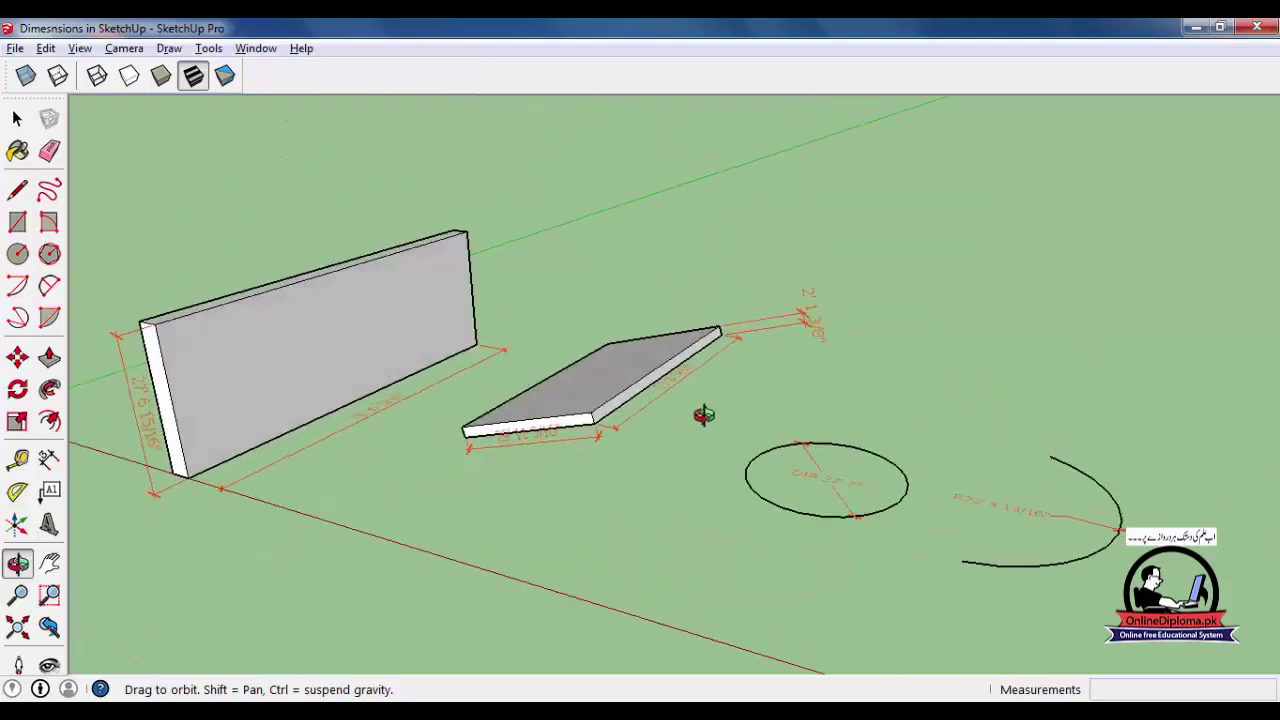
- Change the model's dimension text color to black and apply it to all existing dimensions
{"action": "middle_click_drag", "start_coordinate": [620, 430], "coordinate": [640, 460]}
{"action": "scroll", "coordinate": [591, 503], "scroll_direction": "up", "scroll_amount": 2}
{"action": "middle_click_drag", "start_coordinate": [591, 503], "coordinate": [935, 407]}
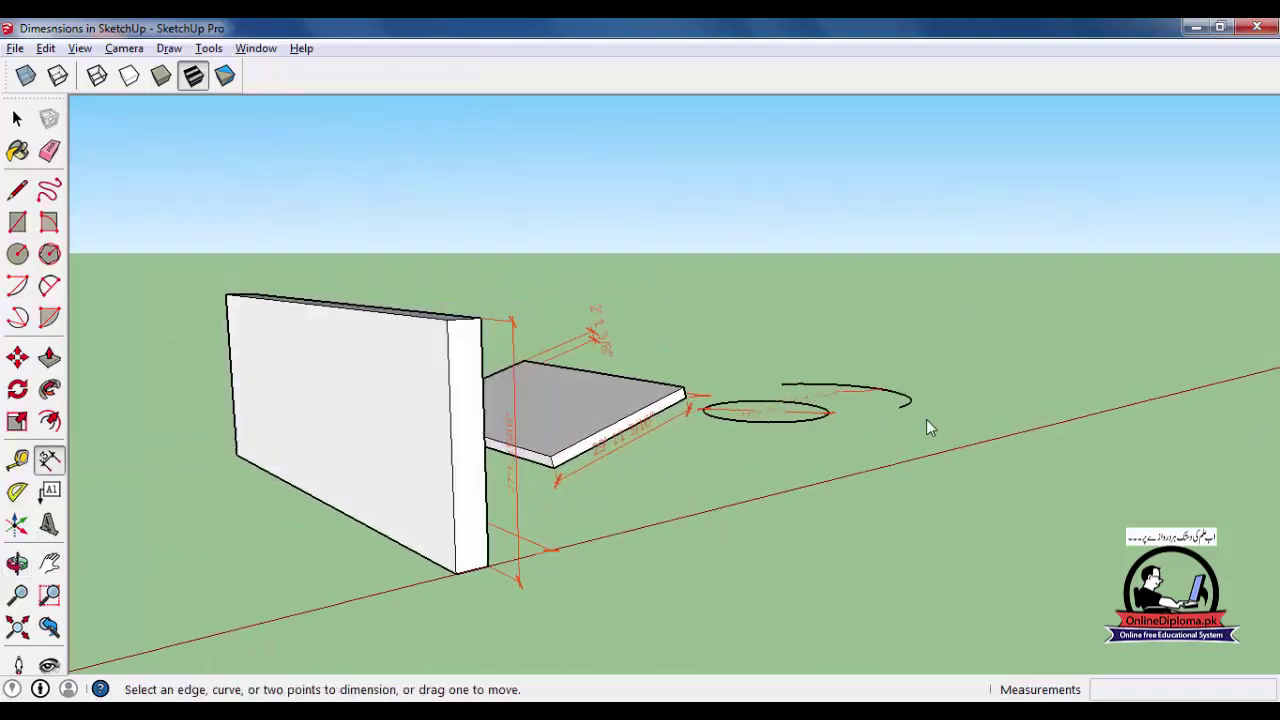
{"action": "key", "text": "alt+w"}
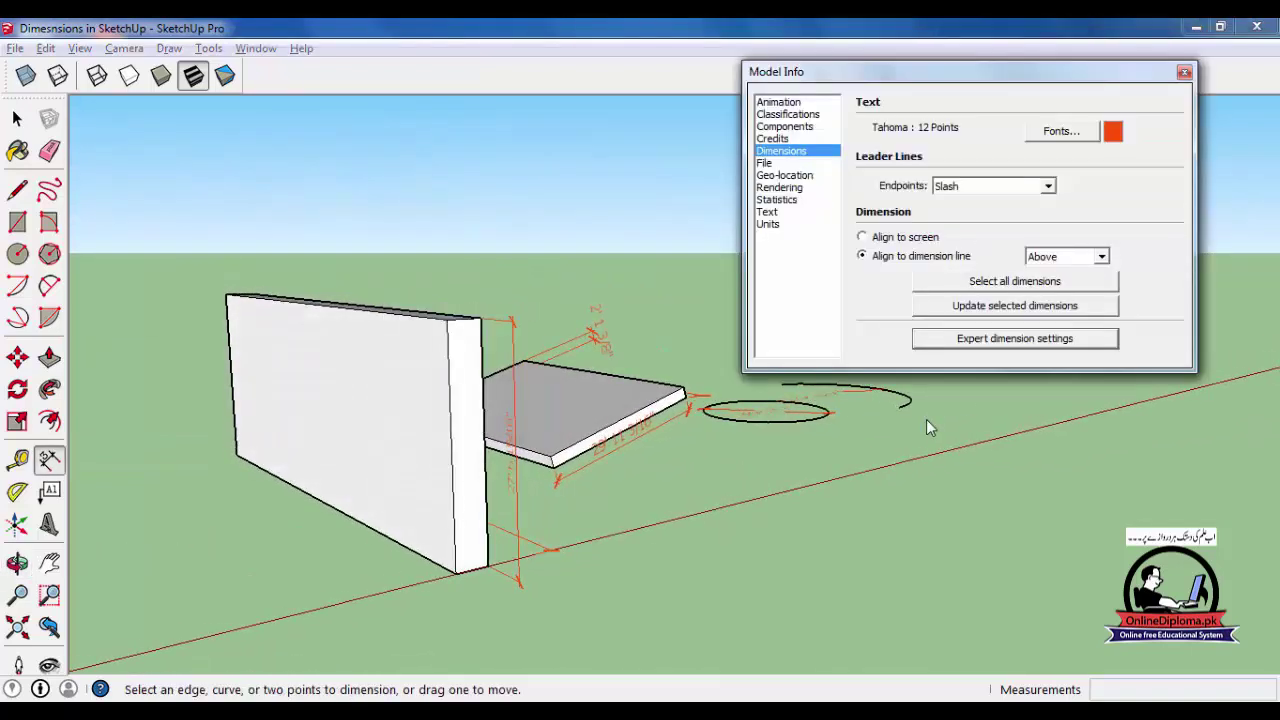
{"action": "left_click", "coordinate": [1113, 131]}
{"action": "left_click_drag", "start_coordinate": [1200, 250], "coordinate": [1204, 312]}
{"action": "left_click", "coordinate": [1131, 334]}
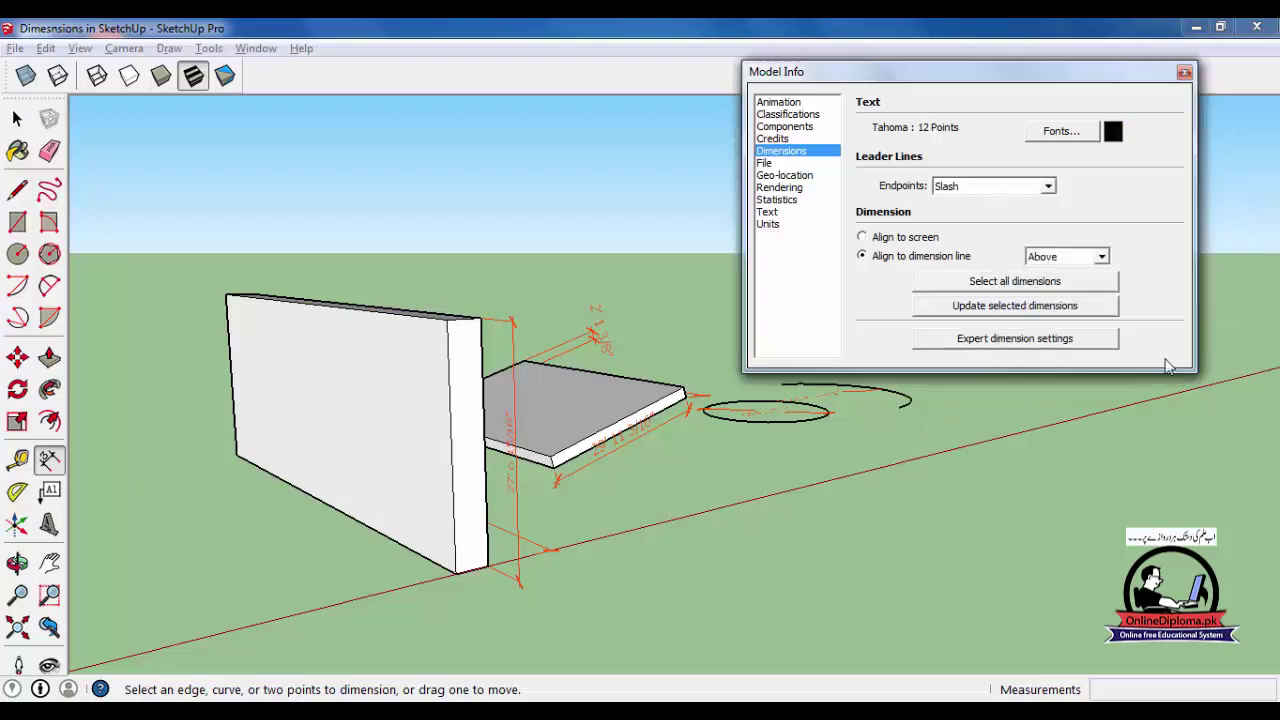
{"action": "left_click", "coordinate": [1050, 284]}
{"action": "left_click", "coordinate": [985, 305]}
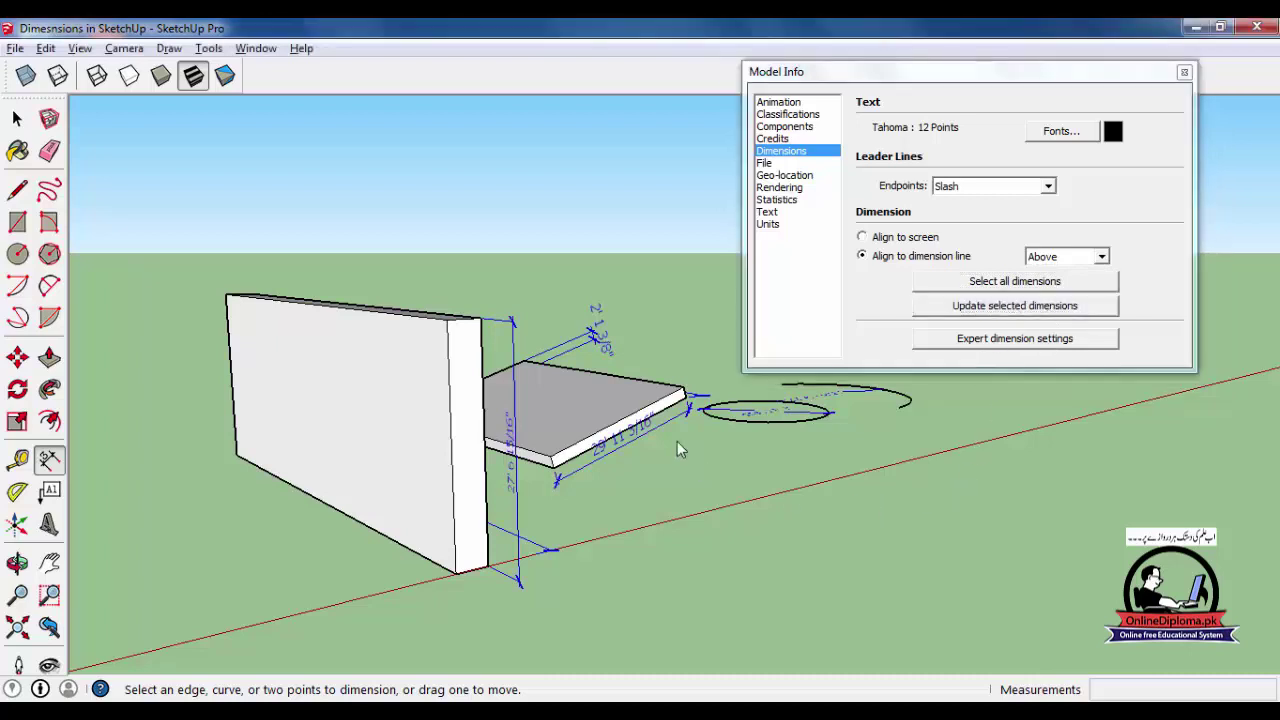
{"action": "left_click", "coordinate": [1184, 72]}
- Save the angled view of the wall, slab, circle and arc as a new scene
{"action": "middle_click_drag", "start_coordinate": [770, 365], "coordinate": [755, 398]}
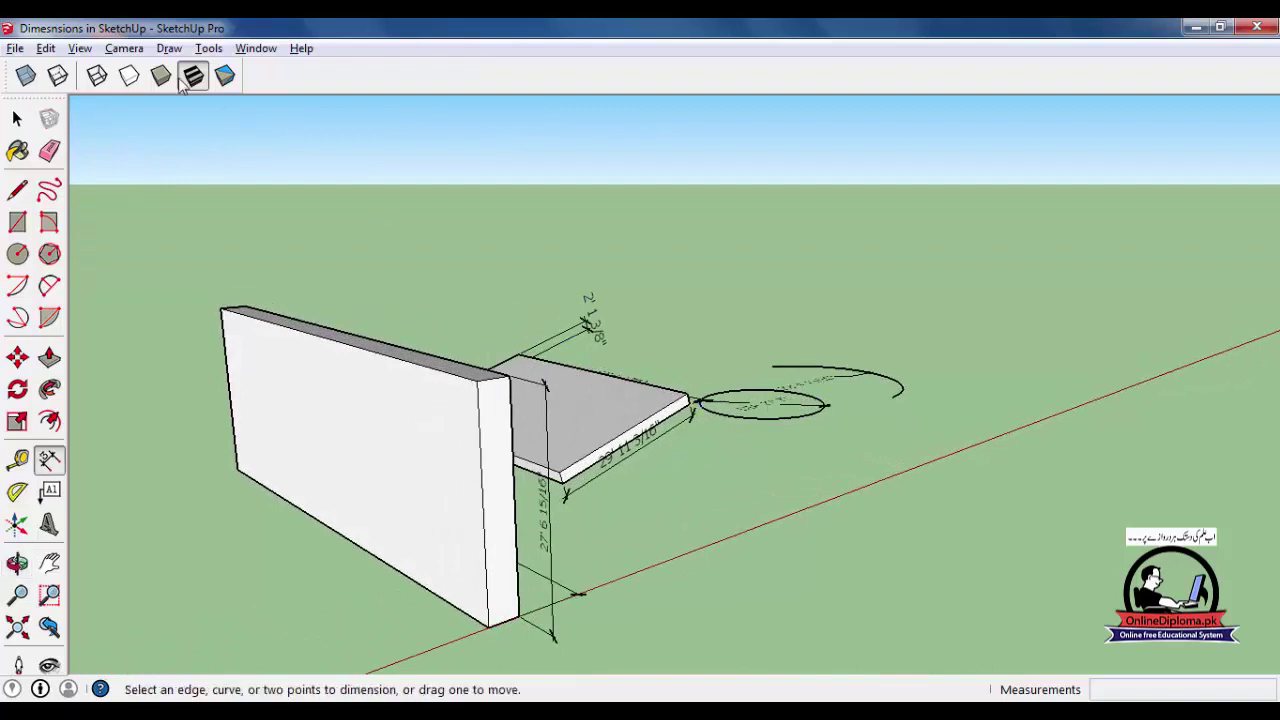
{"action": "left_click", "coordinate": [256, 48]}
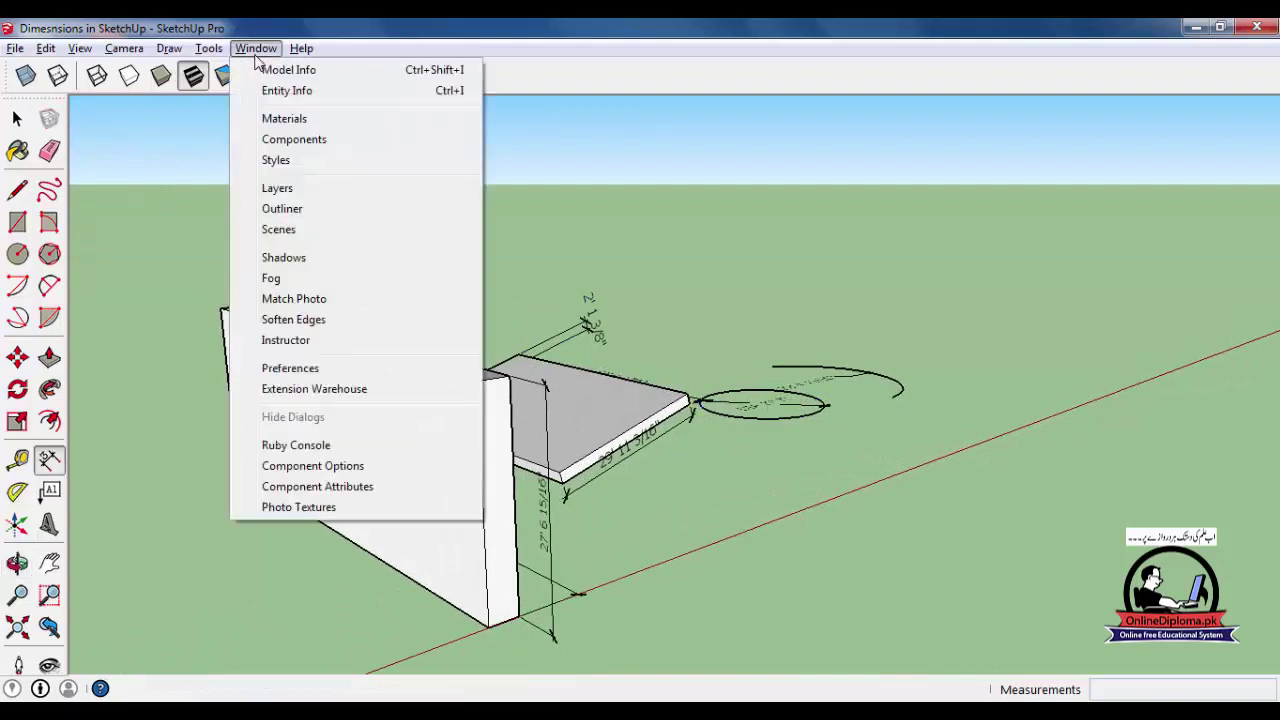
{"action": "left_click", "coordinate": [280, 230]}
{"action": "left_click", "coordinate": [658, 149]}
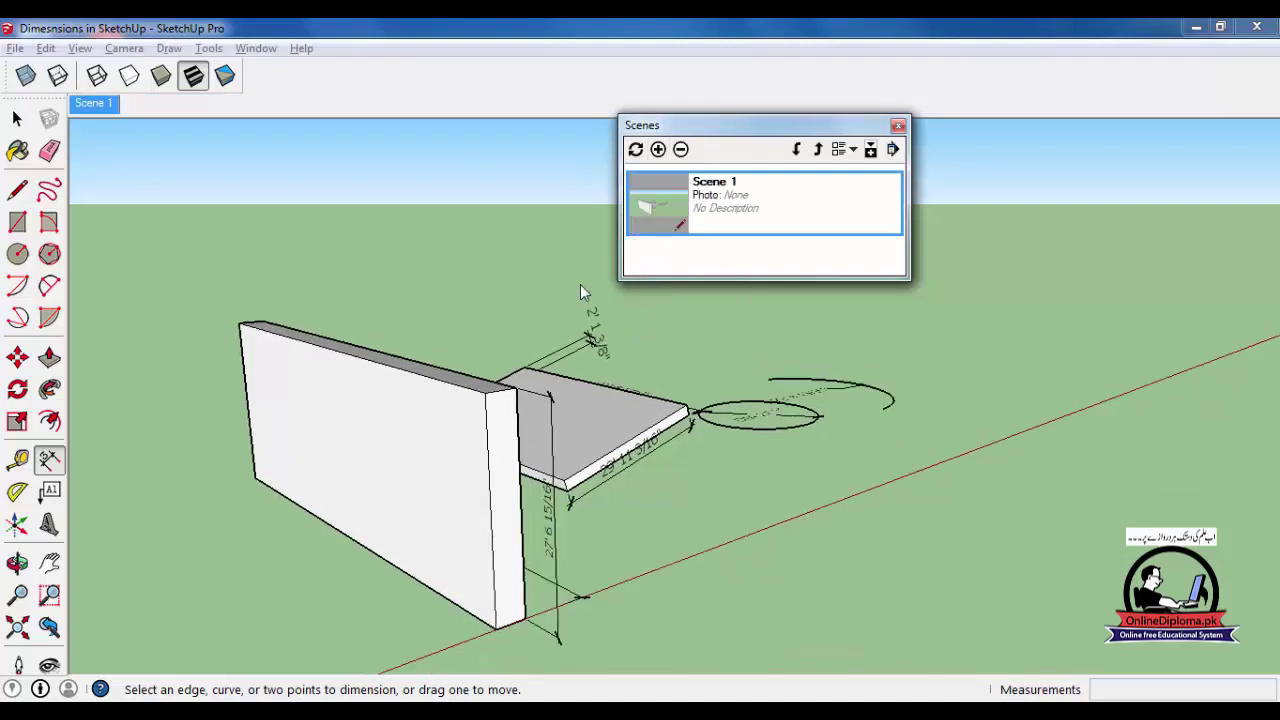
{"action": "left_click", "coordinate": [897, 126]}
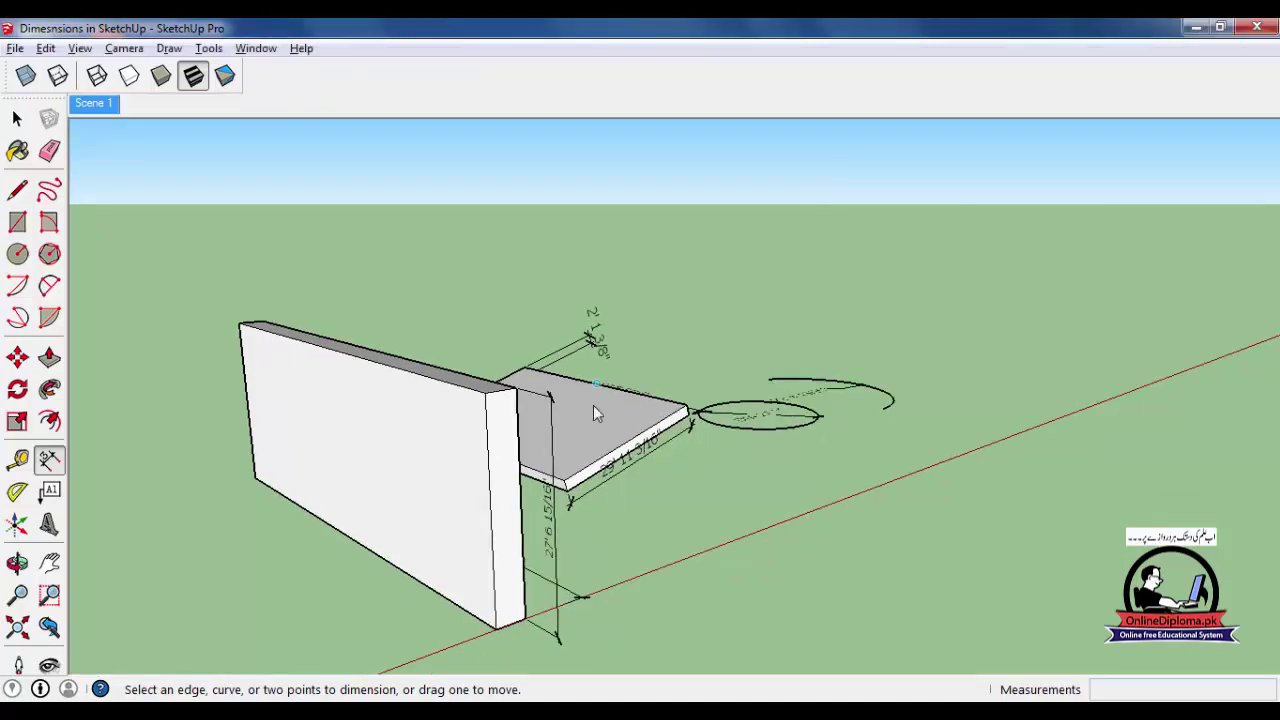
- Add a new layer named dim
{"action": "middle_click_drag", "start_coordinate": [656, 335], "coordinate": [206, 371]}
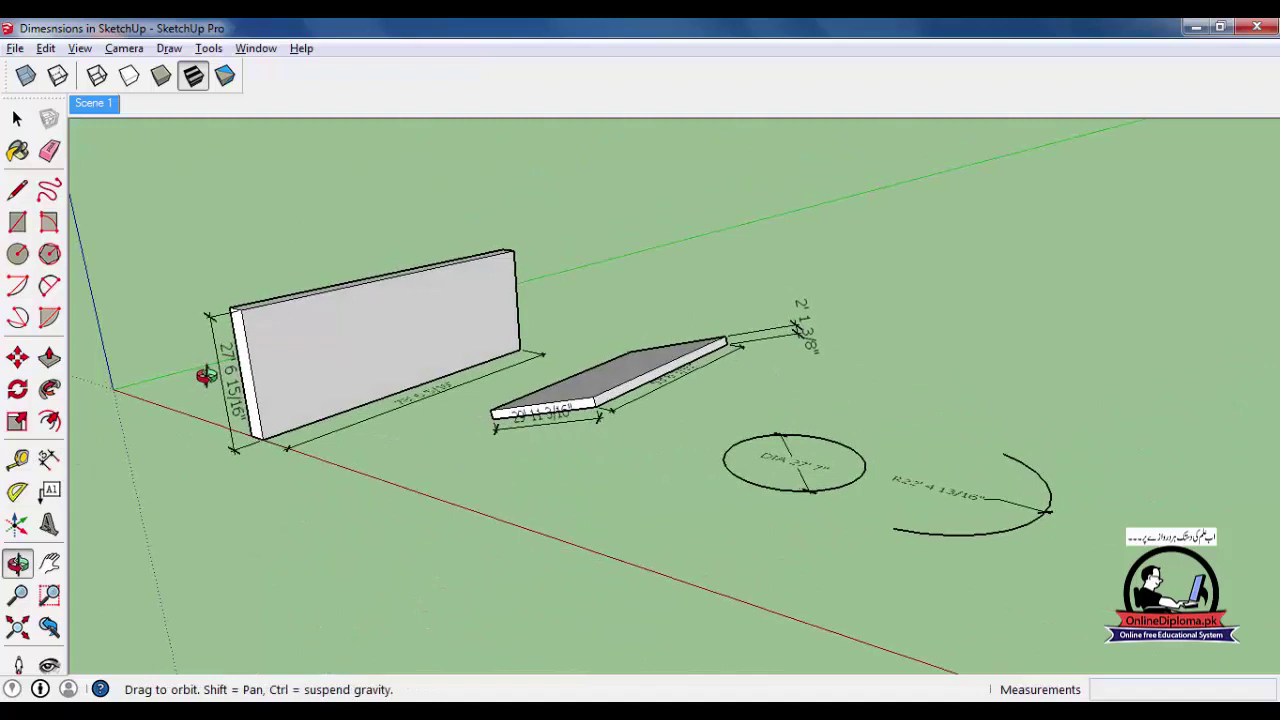
{"action": "middle_click_drag", "start_coordinate": [512, 430], "coordinate": [860, 388]}
{"action": "scroll", "coordinate": [860, 388], "scroll_direction": "up", "scroll_amount": 3}
{"action": "key", "text": "d"}
{"action": "middle_click_drag", "start_coordinate": [547, 455], "coordinate": [554, 437]}
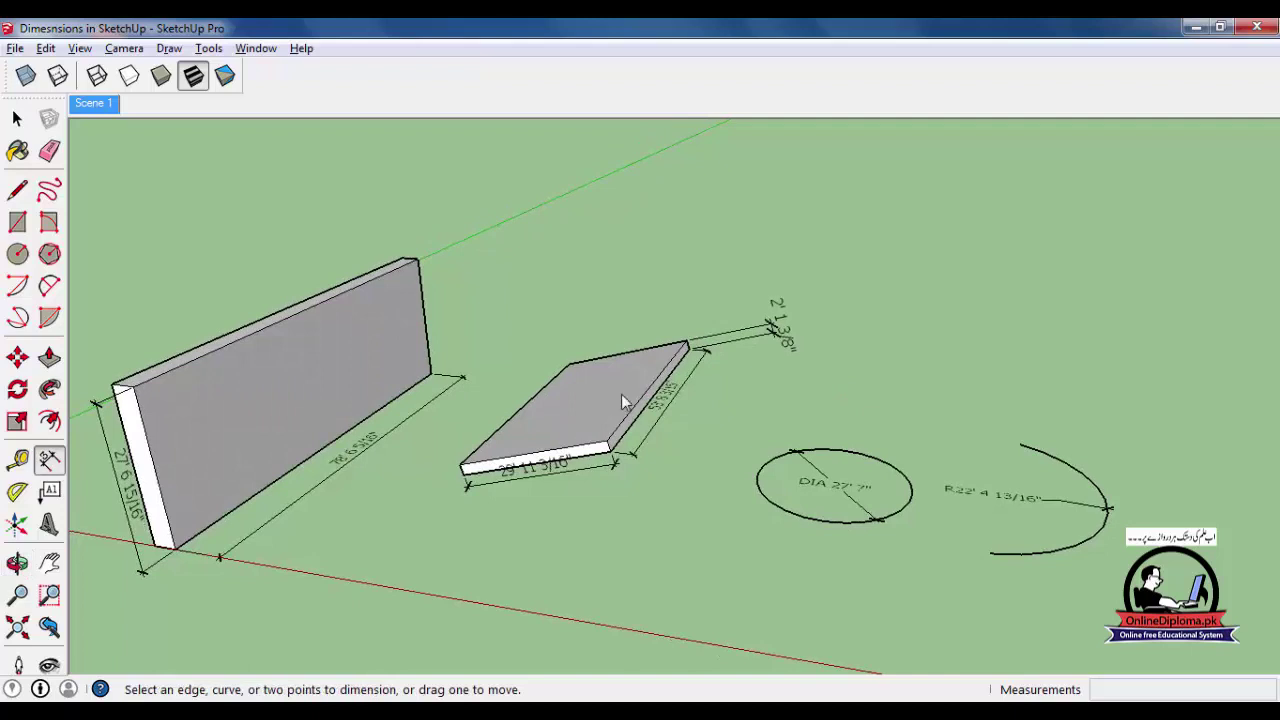
{"action": "left_click", "coordinate": [256, 48]}
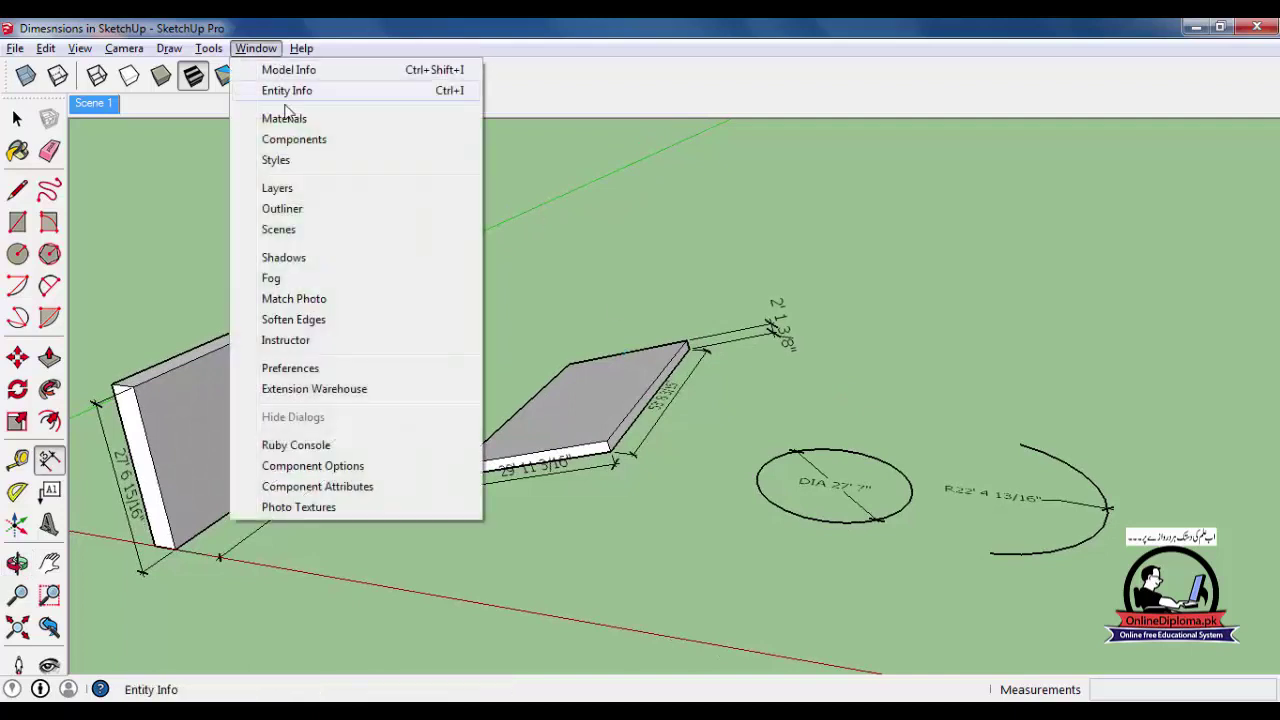
{"action": "left_click", "coordinate": [298, 189]}
{"action": "left_click", "coordinate": [1045, 123]}
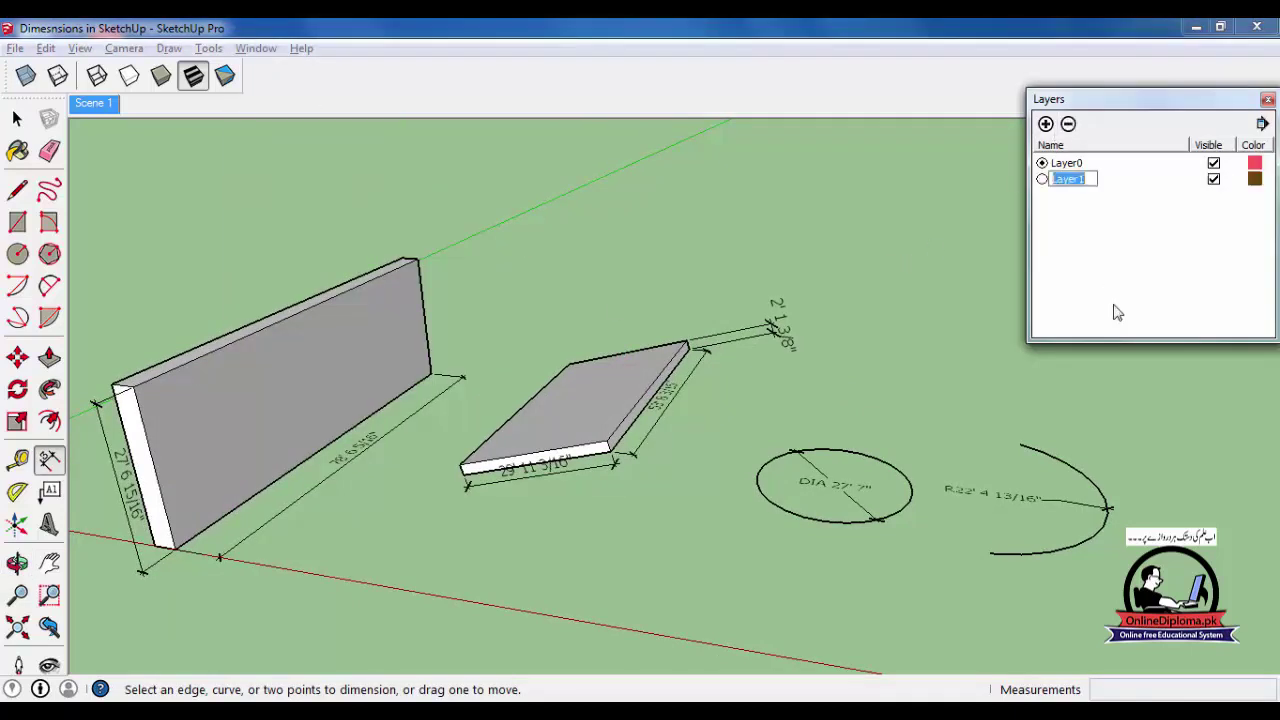
{"action": "type", "text": "dim"}
{"action": "left_click", "coordinate": [883, 284]}
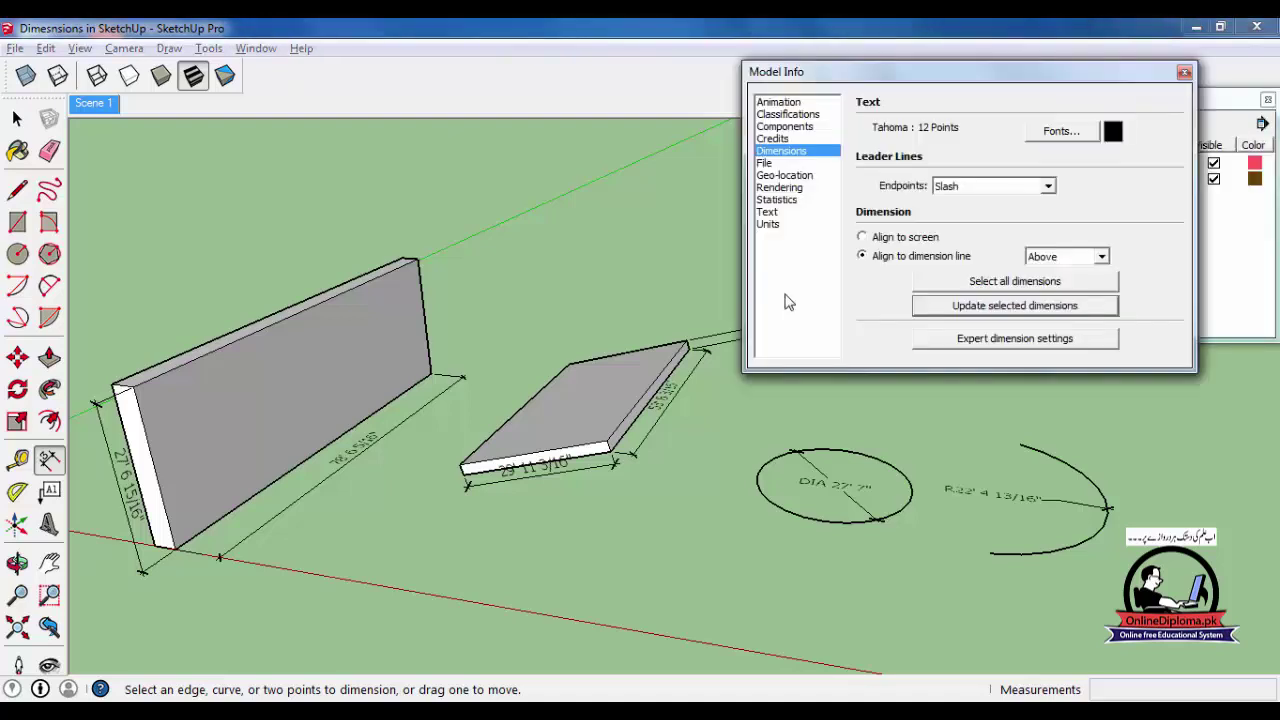
- Select all dimensions in the model and make dim the current layer
{"action": "left_click", "coordinate": [966, 284]}
{"action": "left_click_drag", "start_coordinate": [954, 74], "coordinate": [461, 122]}
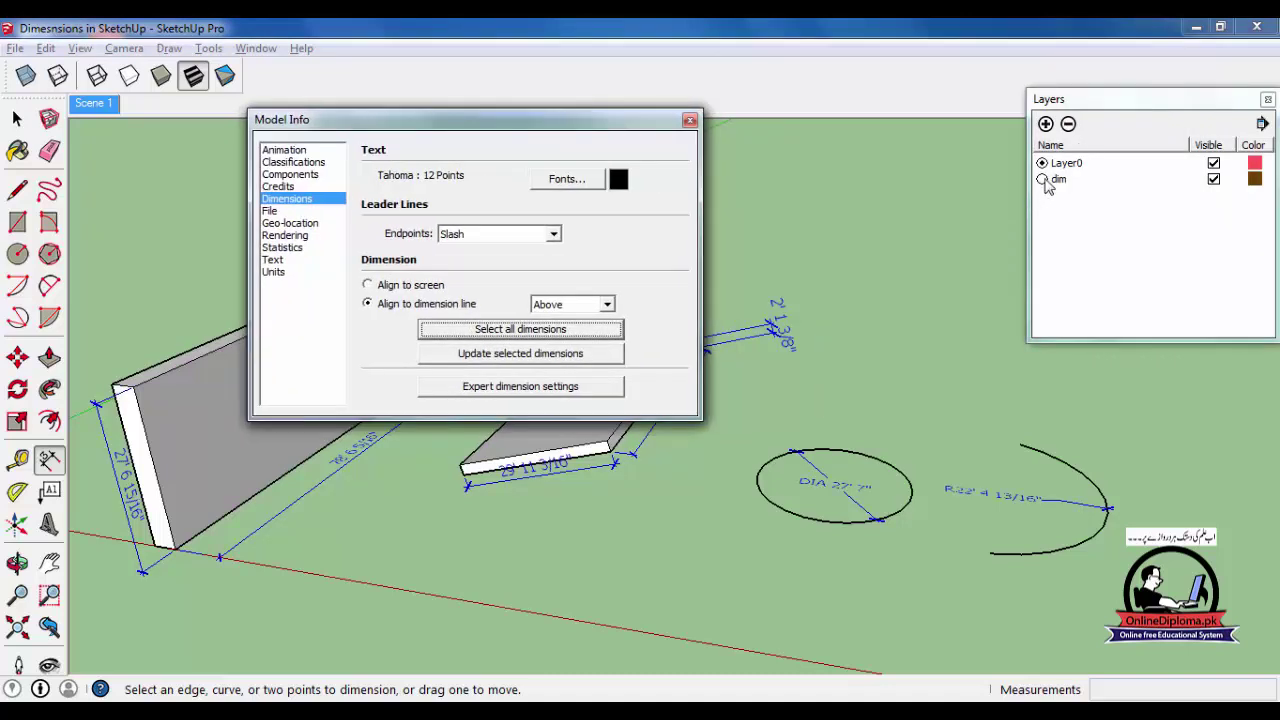
{"action": "left_click", "coordinate": [1042, 179]}
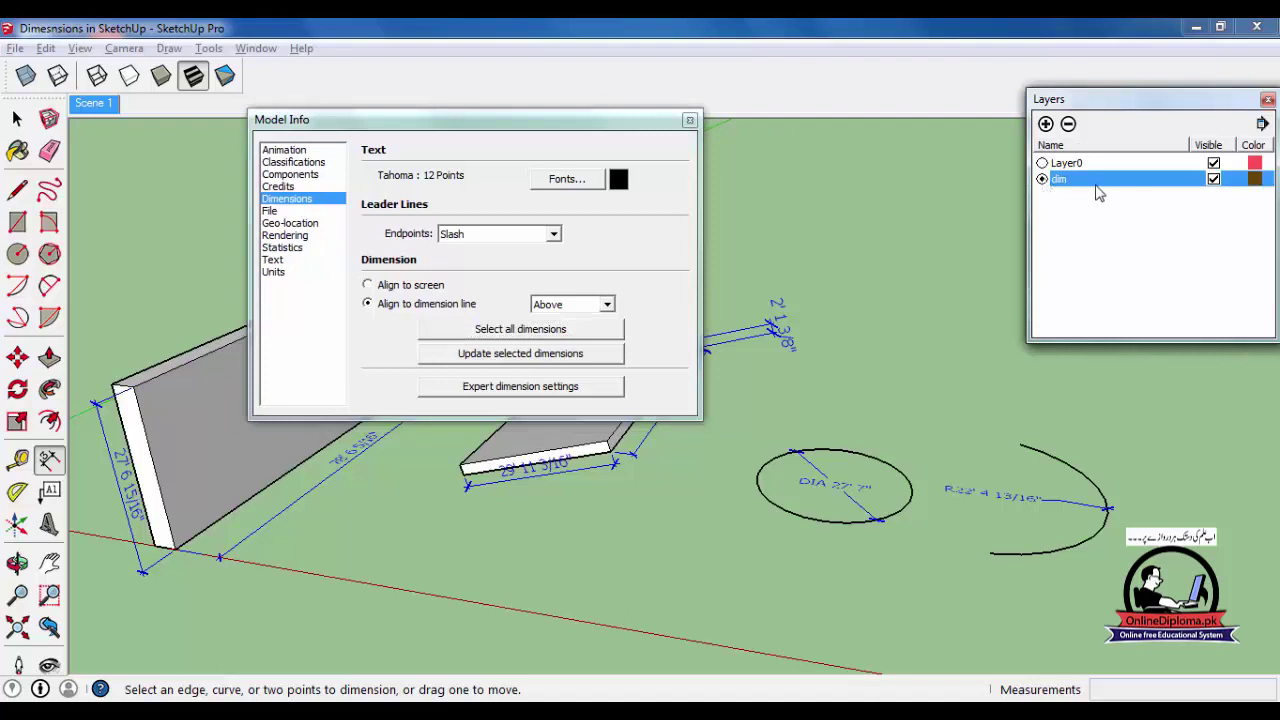
{"action": "double_click", "coordinate": [1085, 175]}
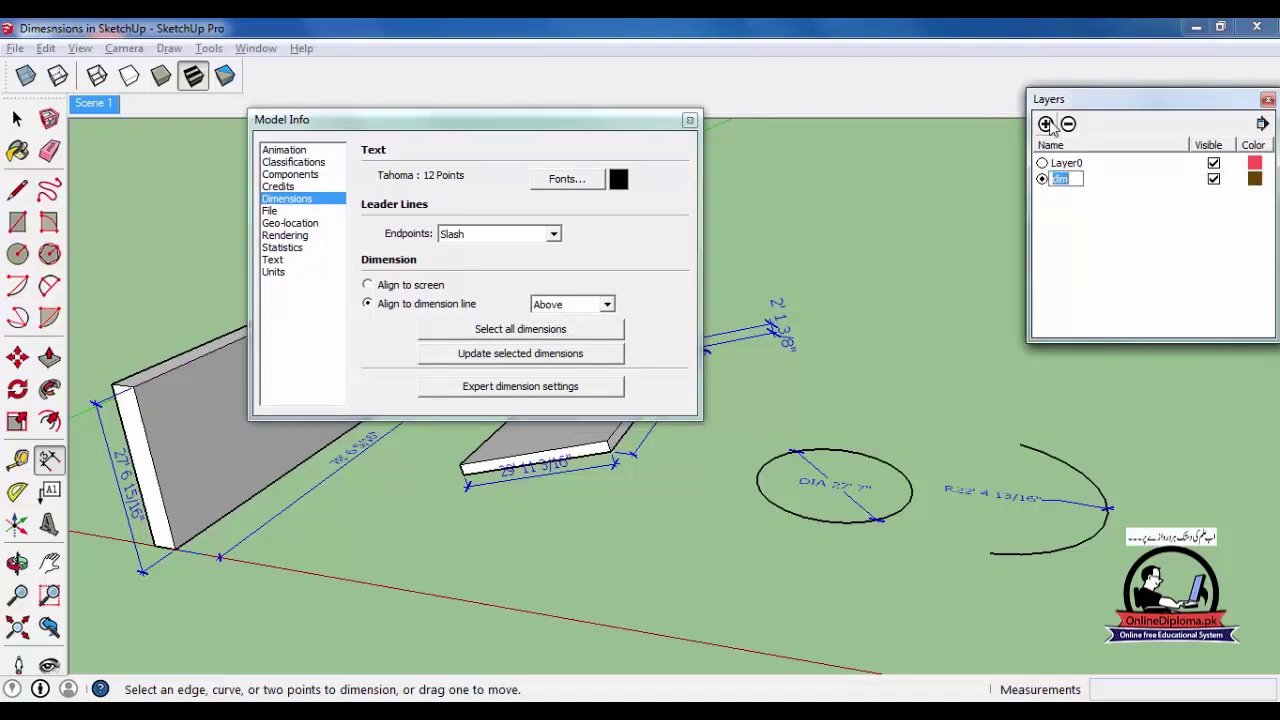
{"action": "left_click", "coordinate": [689, 120]}
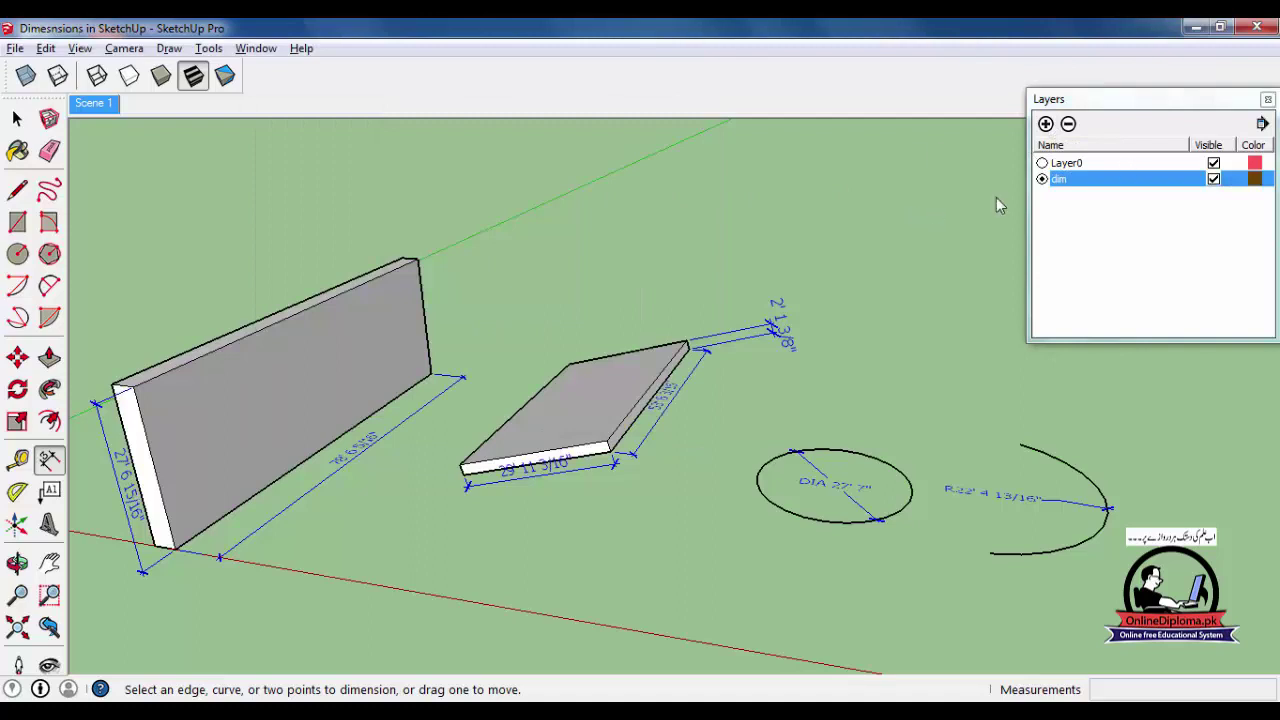
- Try to hide the dimensions by making Layer0 current and turning off the dim layer
{"action": "left_click", "coordinate": [1058, 166]}
{"action": "left_click", "coordinate": [1212, 180]}
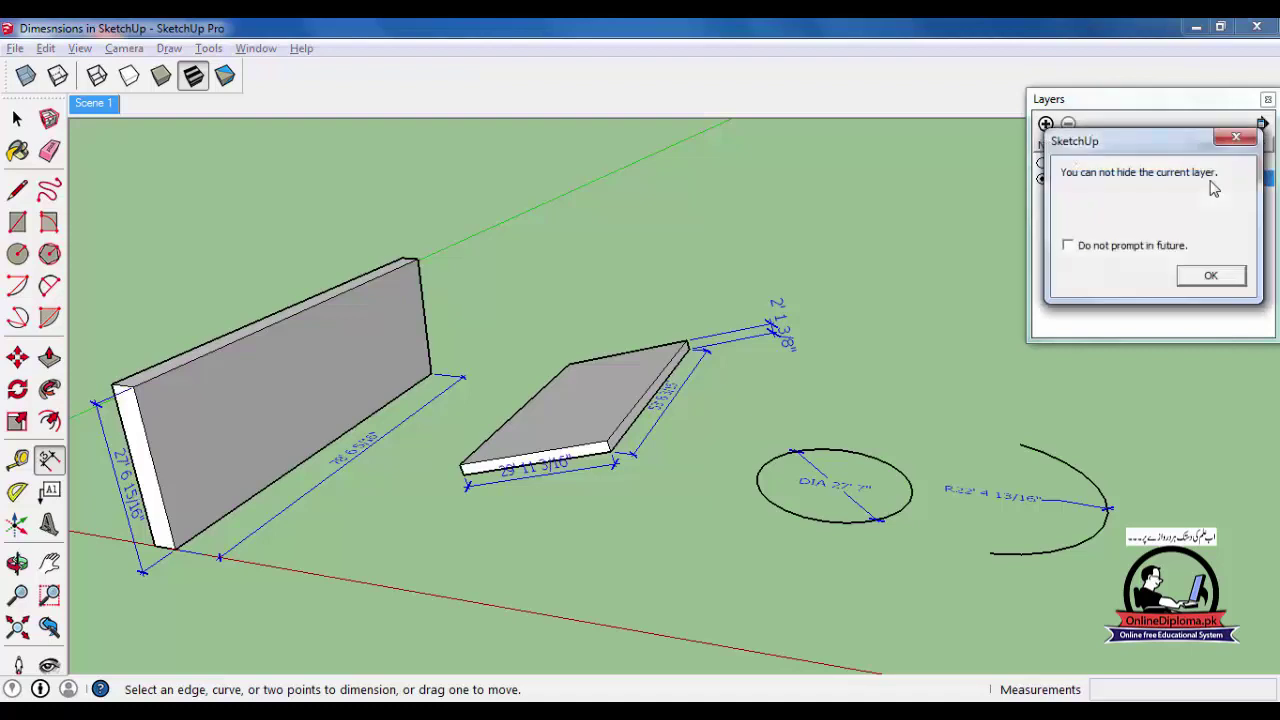
{"action": "left_click", "coordinate": [1209, 275]}
{"action": "left_click", "coordinate": [1042, 163]}
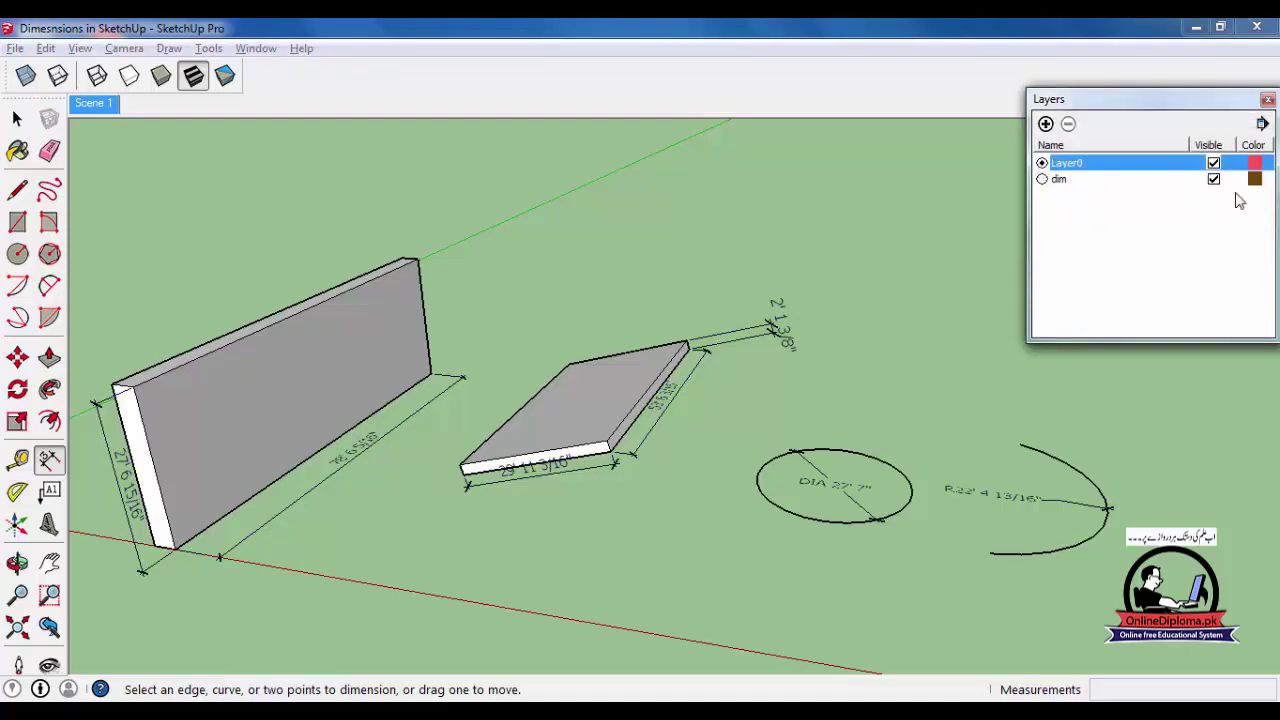
{"action": "left_click", "coordinate": [1213, 180]}
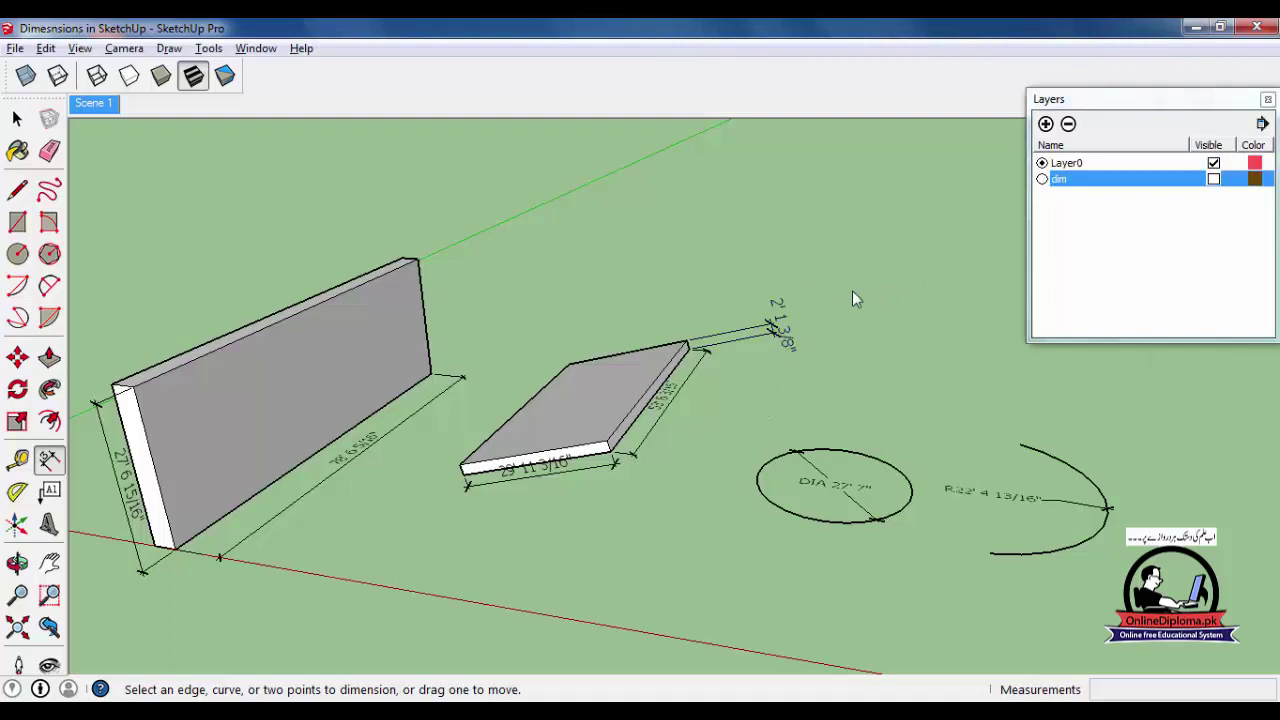
- Select the slab's thickness dimension, clear the selection and make the dim layer visible again
{"action": "left_click", "coordinate": [20, 120]}
{"action": "left_click_drag", "start_coordinate": [758, 254], "coordinate": [762, 372]}
{"action": "left_click", "coordinate": [1080, 185]}
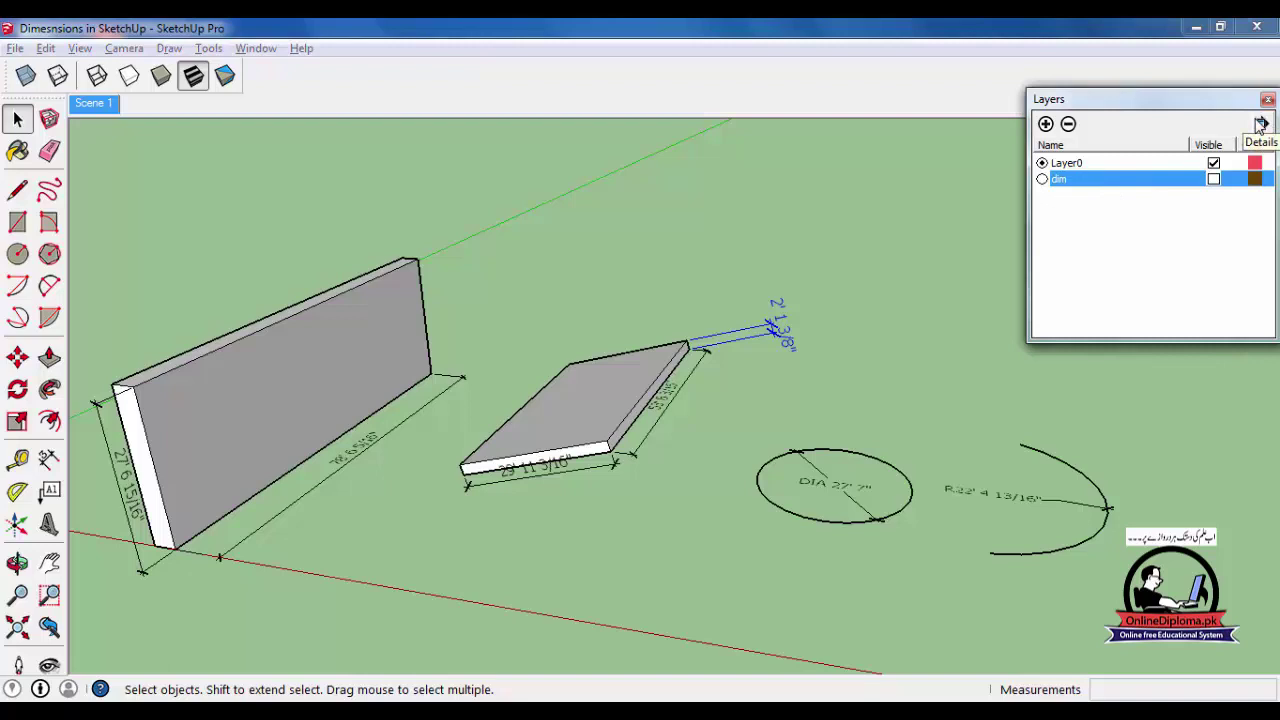
{"action": "left_click", "coordinate": [914, 257]}
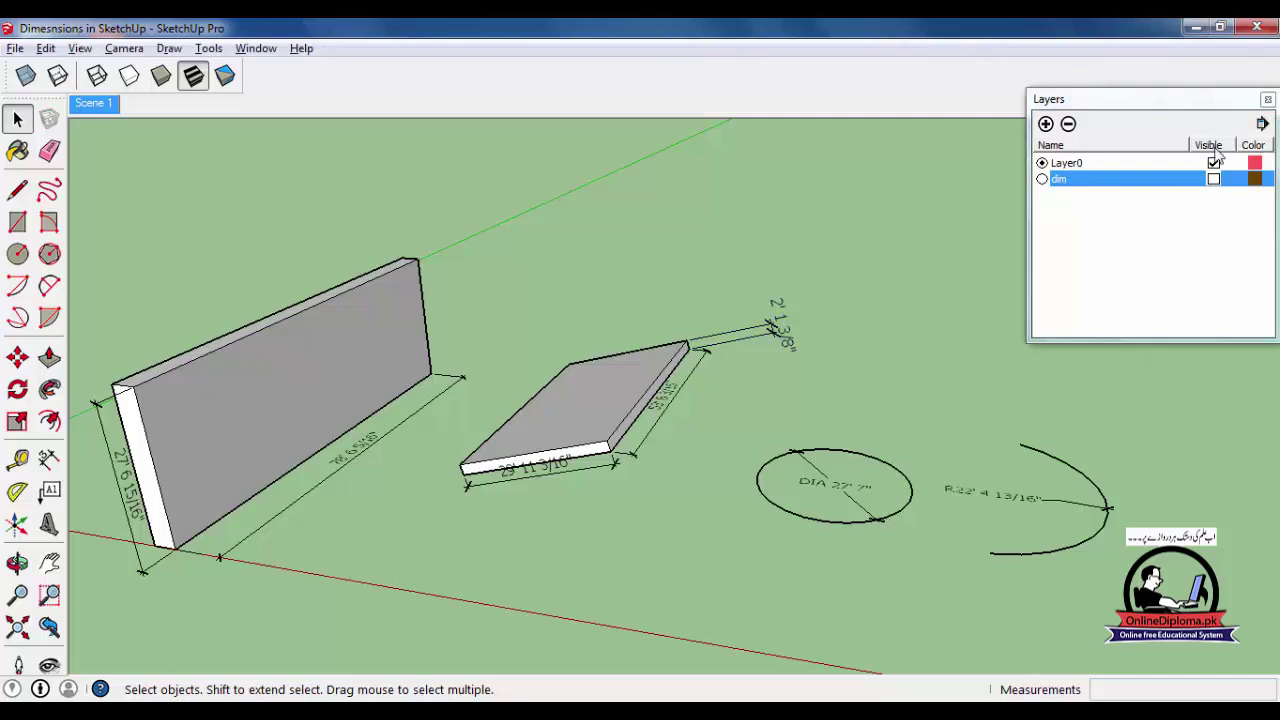
{"action": "left_click", "coordinate": [1214, 179]}
{"action": "left_click_drag", "start_coordinate": [1200, 105], "coordinate": [1200, 131]}
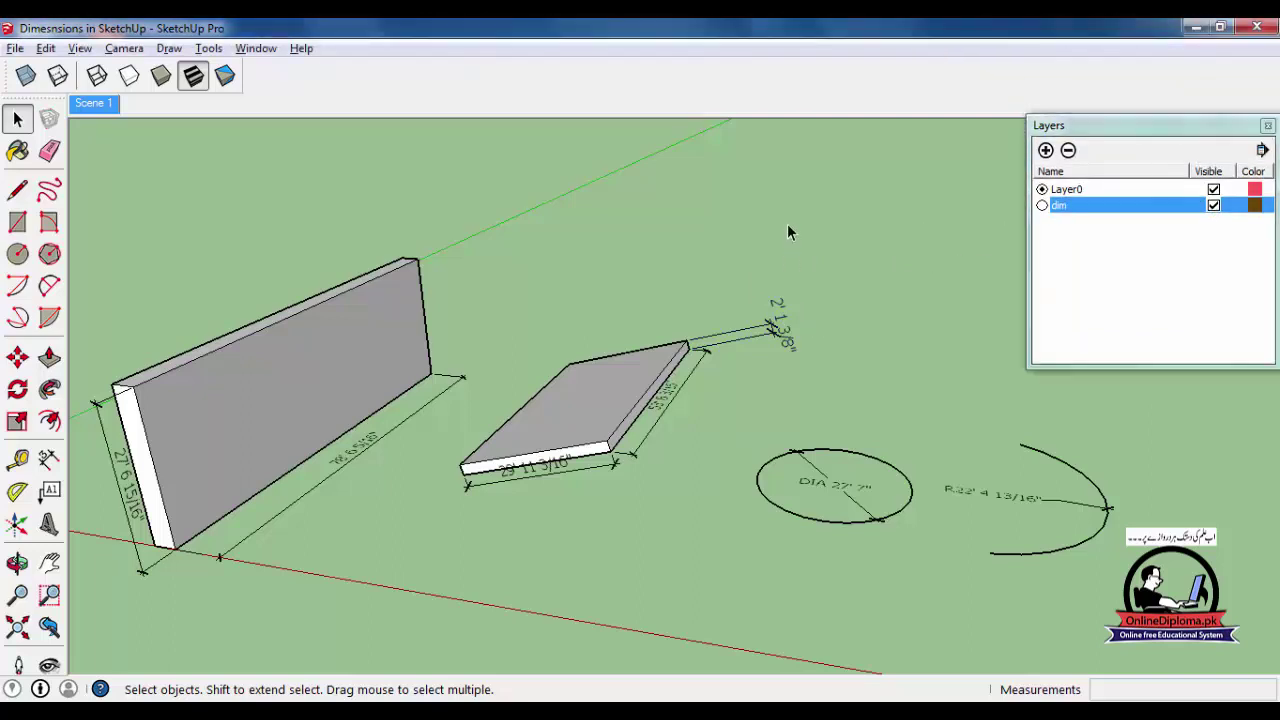
- Select all dimensions and assign them to the dim layer through Entity Info
{"action": "left_click", "coordinate": [256, 48]}
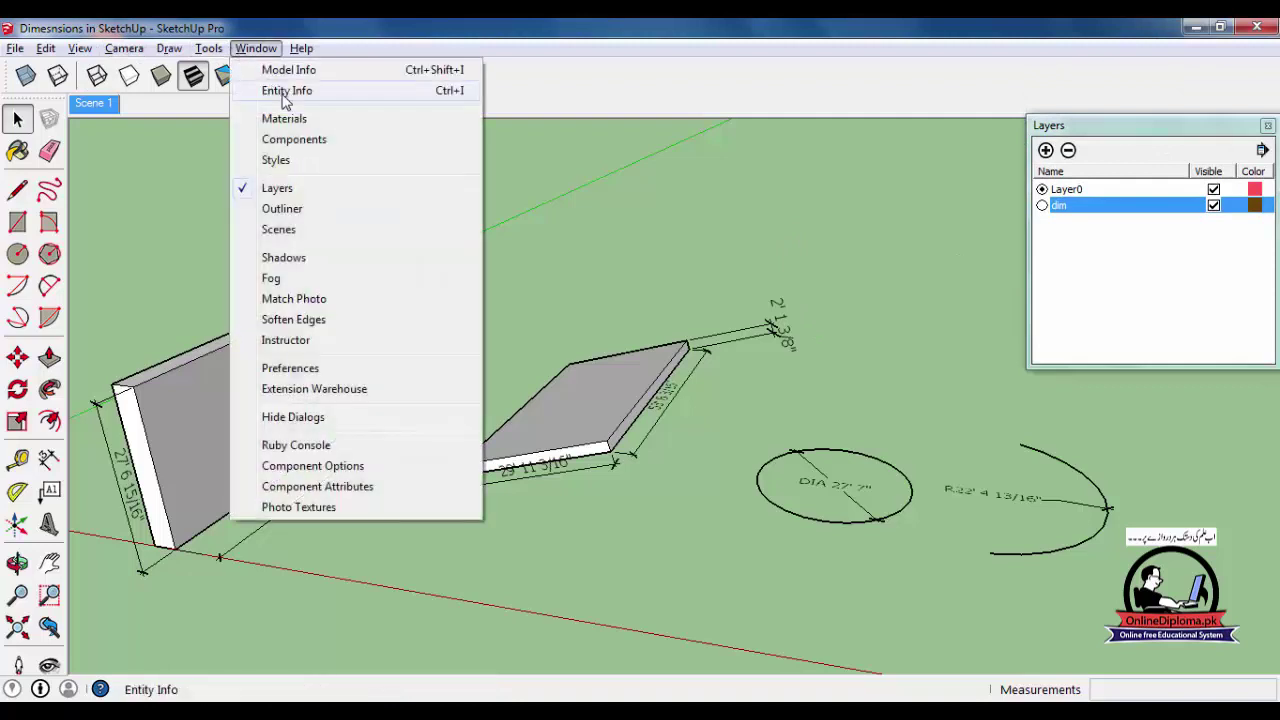
{"action": "left_click", "coordinate": [300, 91]}
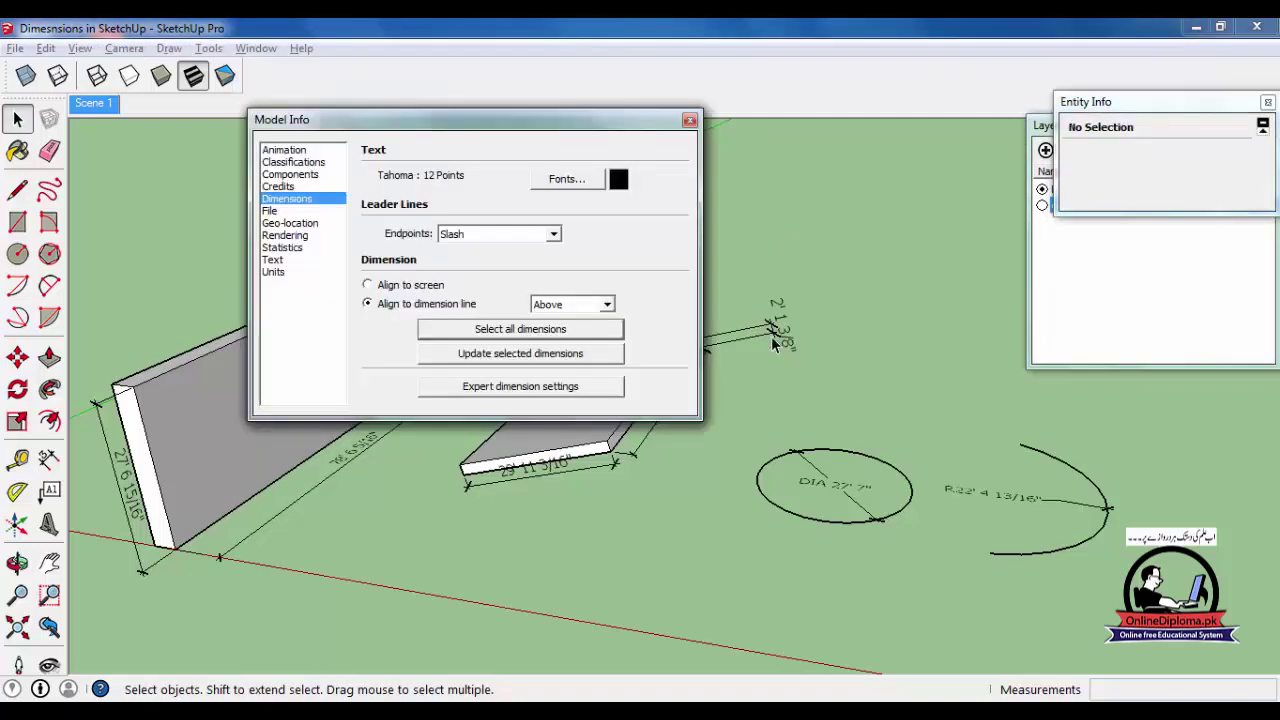
{"action": "left_click", "coordinate": [556, 329]}
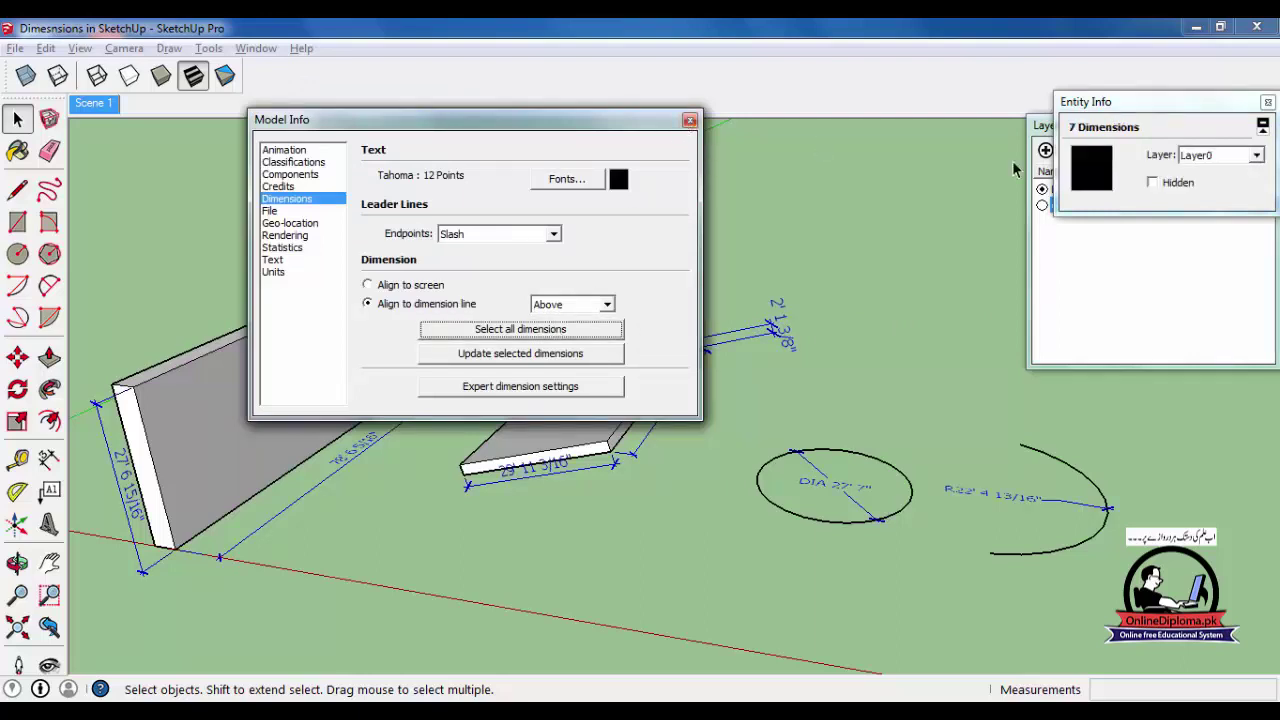
{"action": "left_click", "coordinate": [1257, 156]}
{"action": "left_click", "coordinate": [1210, 188]}
{"action": "left_click", "coordinate": [708, 118]}
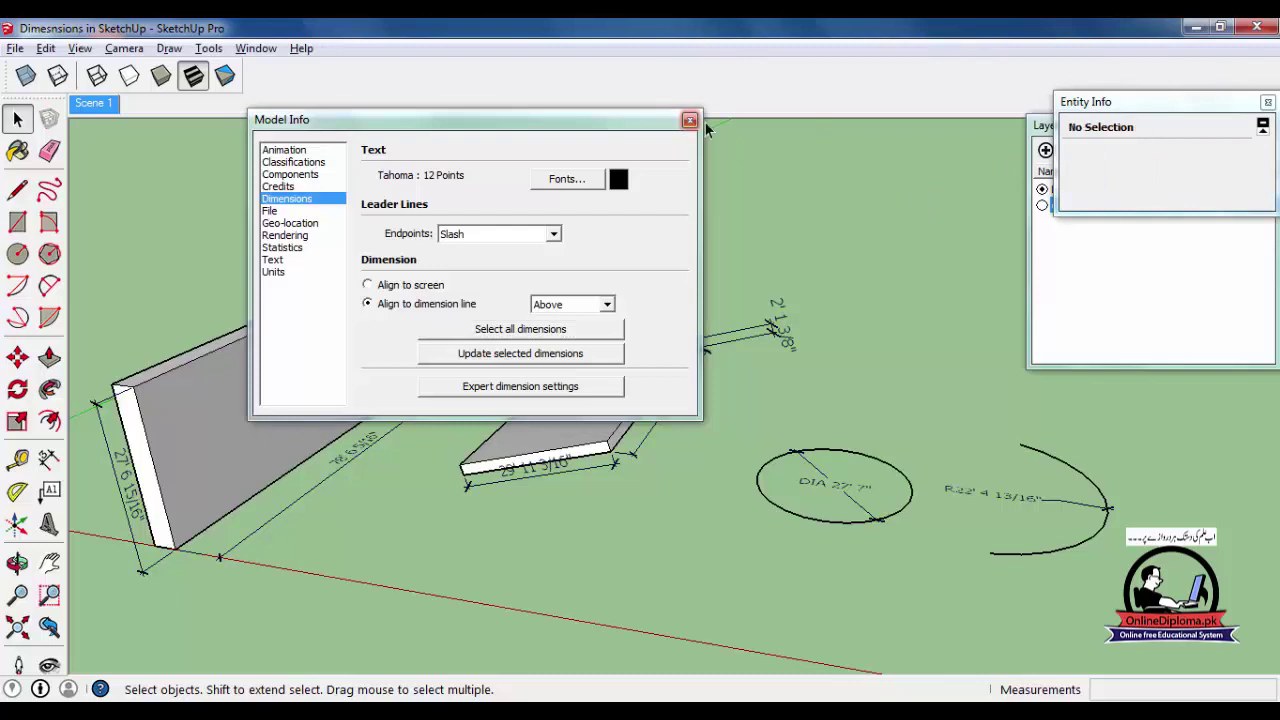
{"action": "left_click", "coordinate": [689, 120]}
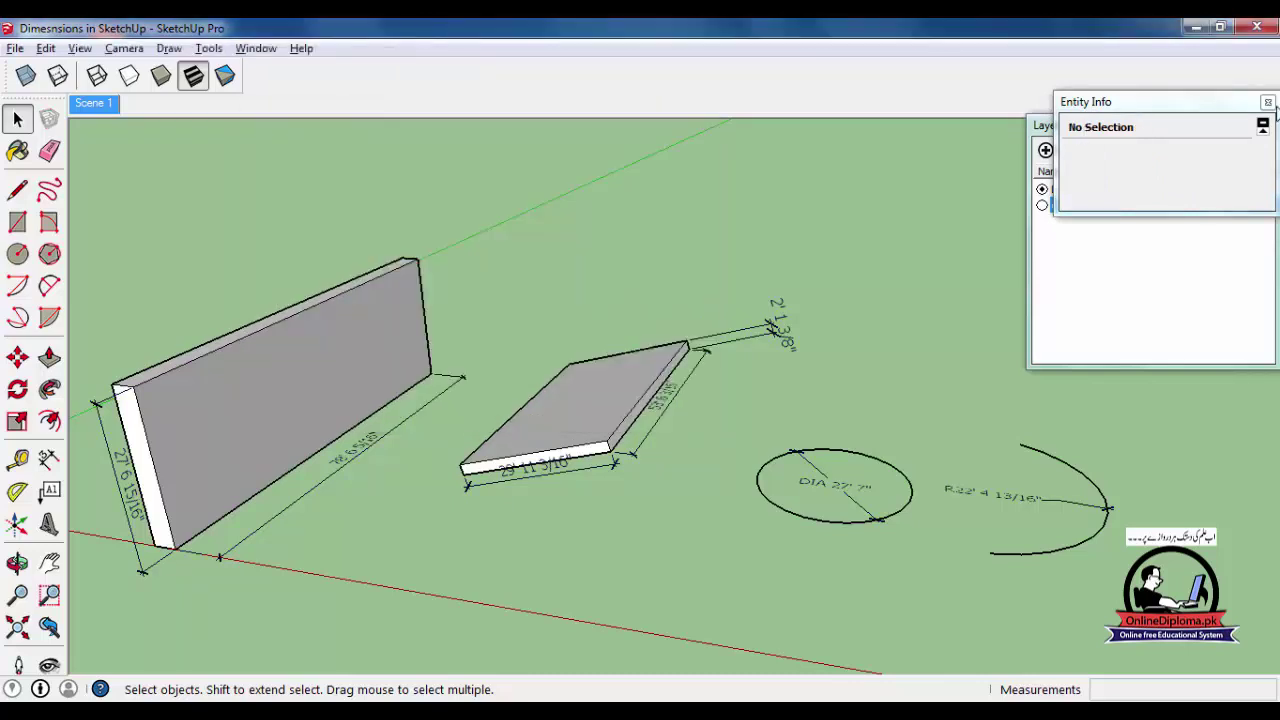
{"action": "left_click", "coordinate": [1268, 103]}
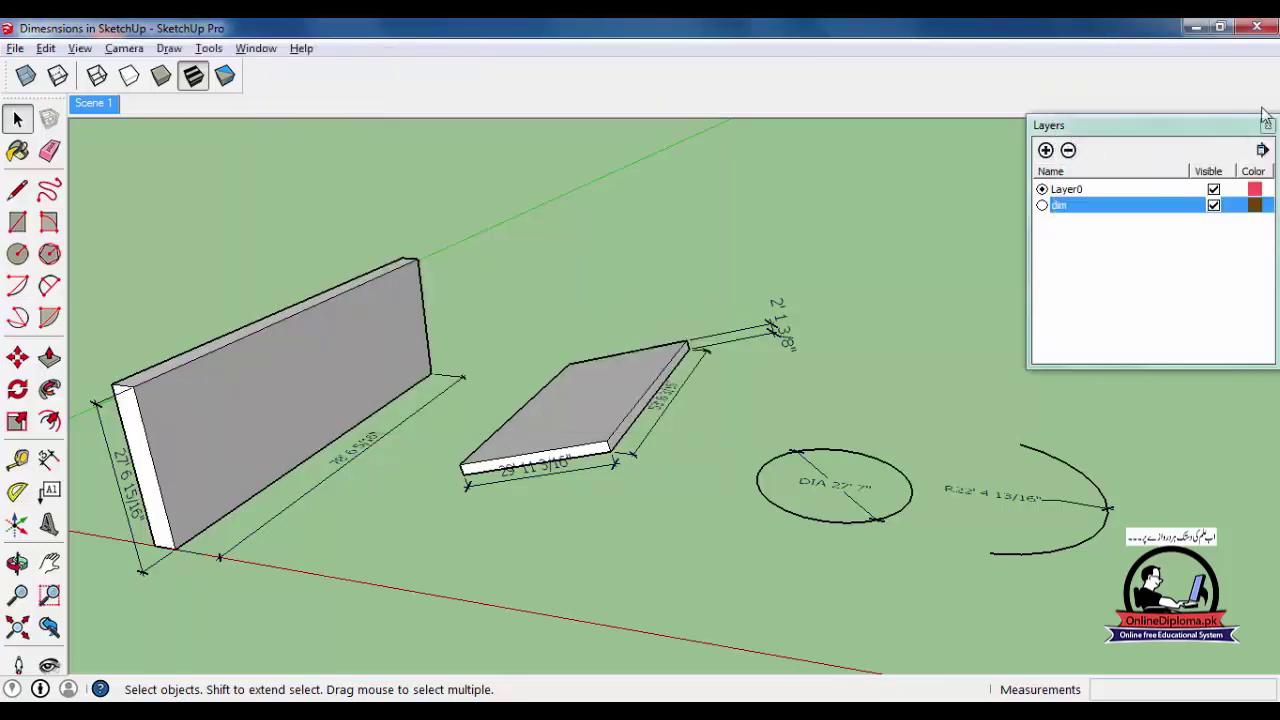
- Toggle the dim layer's visibility several times to check its effect on the dimensions, leaving it visible
{"action": "left_click", "coordinate": [1213, 205]}
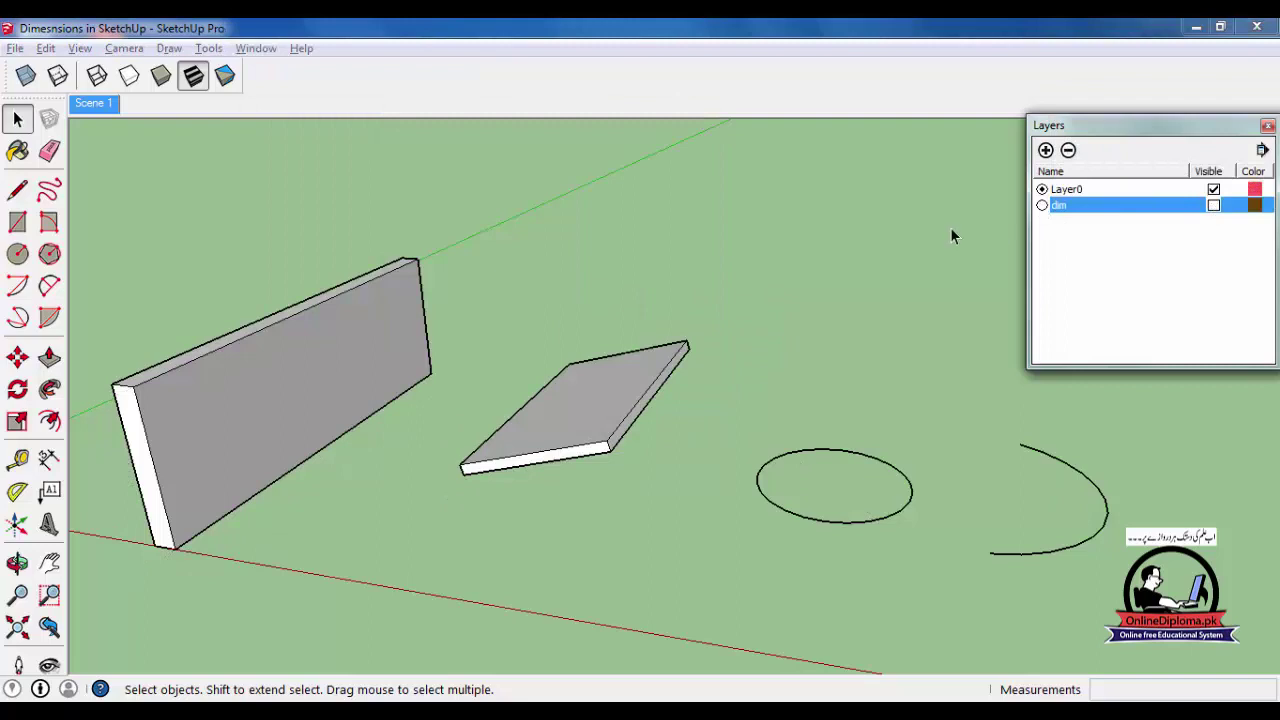
{"action": "left_click", "coordinate": [1139, 191]}
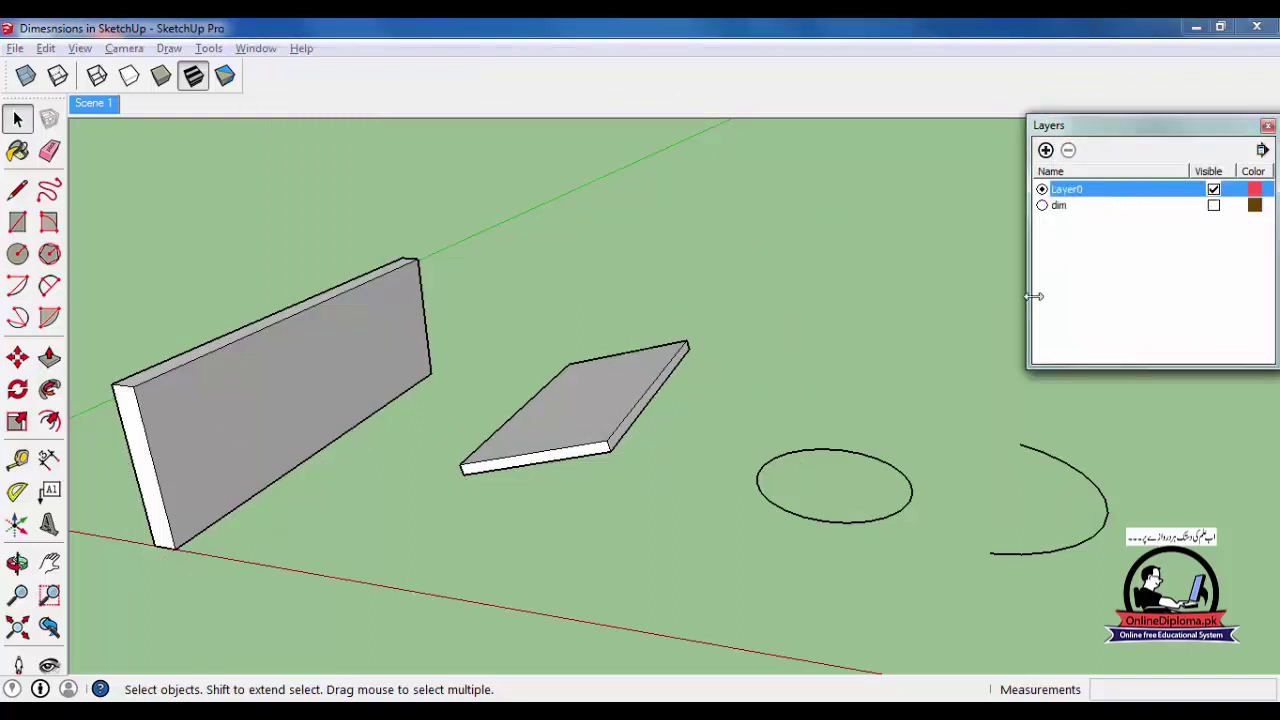
{"action": "left_click", "coordinate": [1090, 207]}
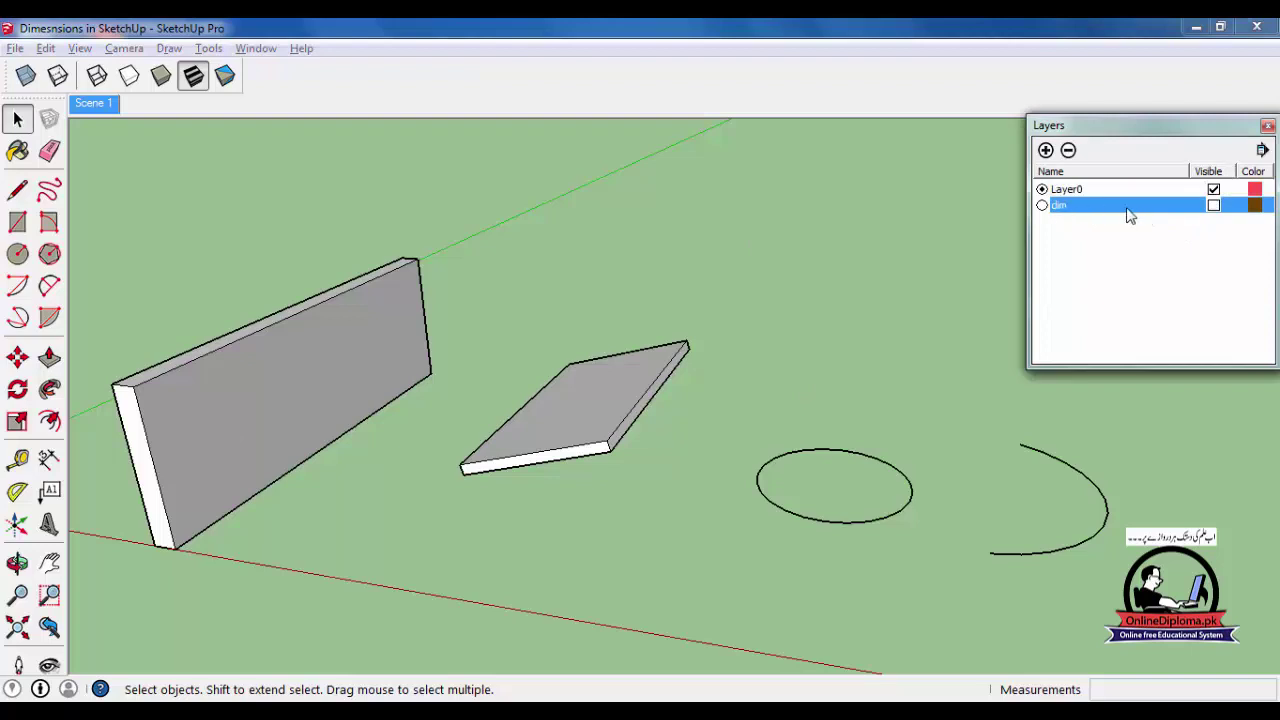
{"action": "left_click", "coordinate": [1213, 207]}
{"action": "left_click", "coordinate": [1213, 207]}
{"action": "left_click", "coordinate": [1213, 207]}
{"action": "left_click", "coordinate": [1213, 207]}
{"action": "left_click", "coordinate": [1213, 207]}
{"action": "left_click", "coordinate": [1213, 207]}
- Recall Scene 1 and inspect the dimensions around the slab from another angle
{"action": "left_click", "coordinate": [80, 107]}
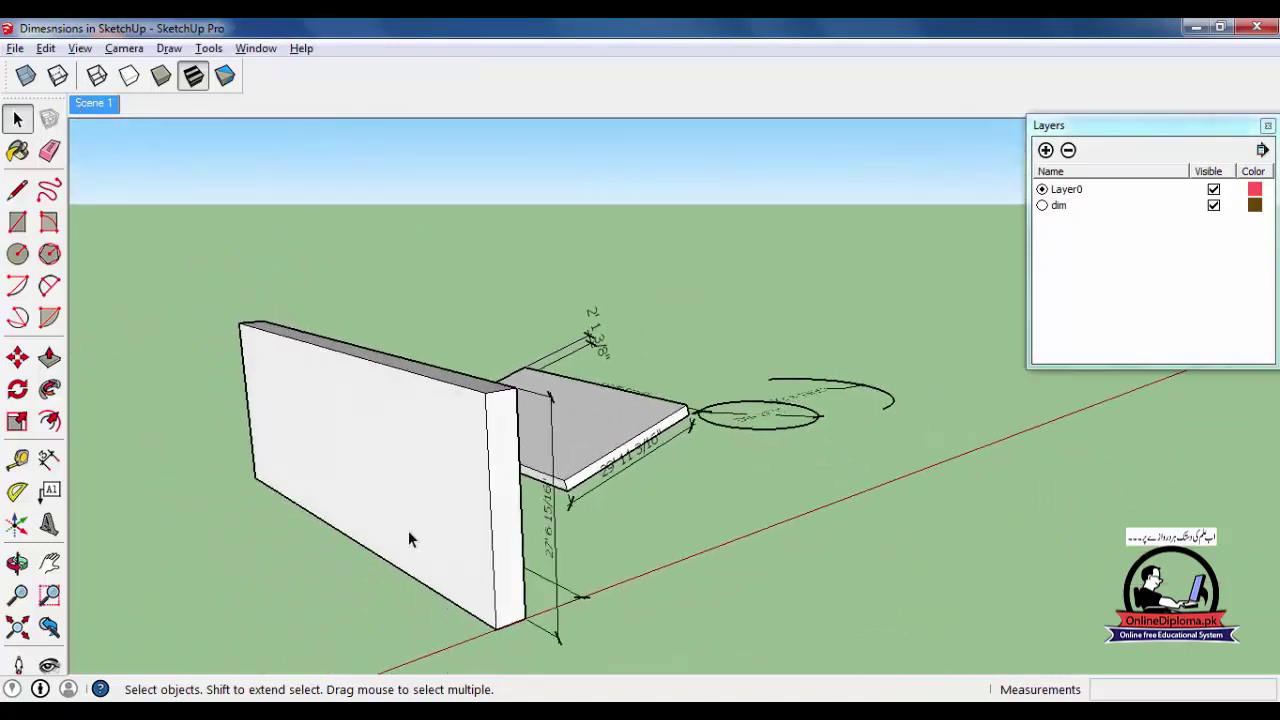
{"action": "middle_click_drag", "start_coordinate": [762, 500], "coordinate": [617, 484]}
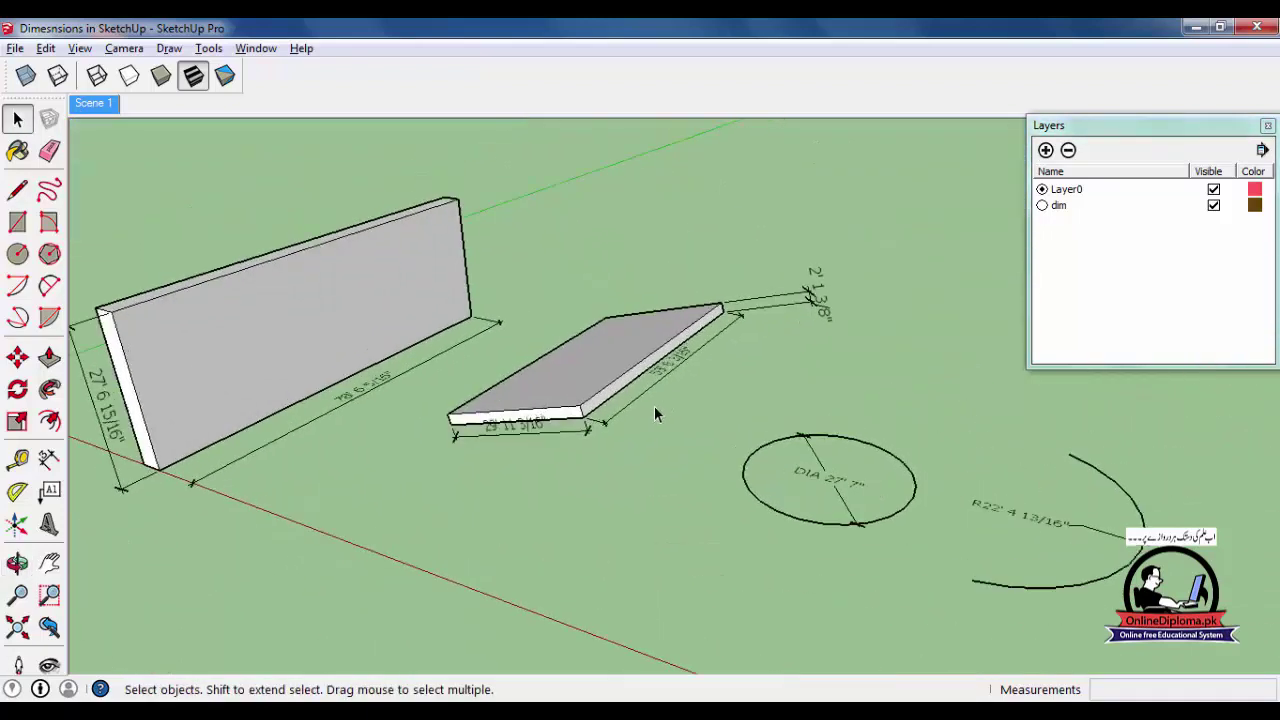
{"action": "middle_click_drag", "start_coordinate": [383, 450], "coordinate": [440, 417]}
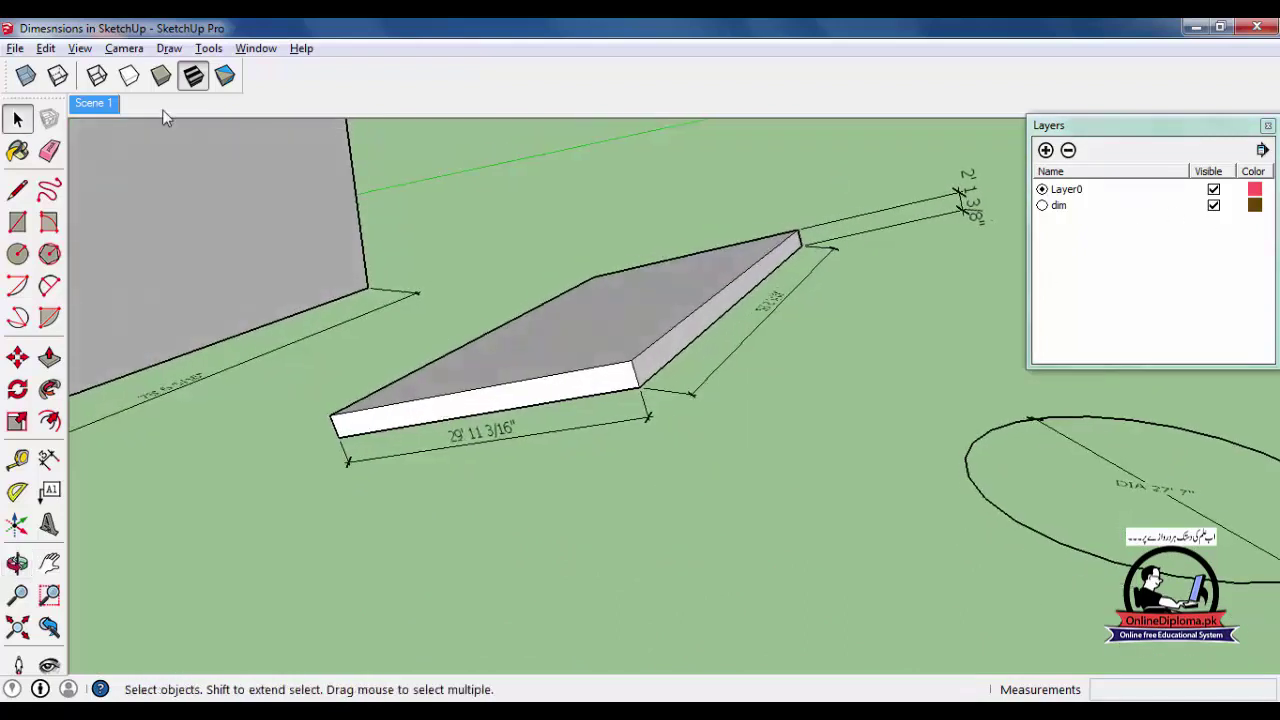
- Recall Scene 1 and attach a leader text reading "Slope 6:12" to the slab's front bottom edge
{"action": "left_click", "coordinate": [91, 103]}
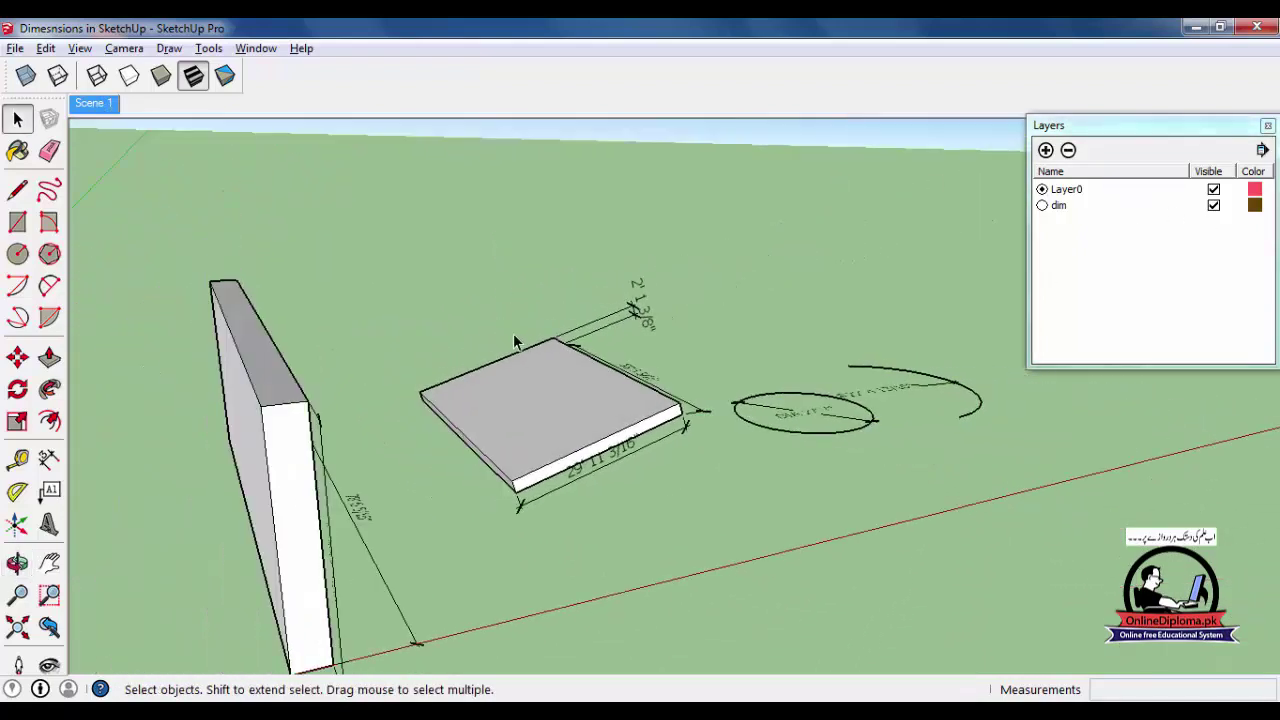
{"action": "scroll", "coordinate": [614, 528], "scroll_direction": "up", "scroll_amount": 4}
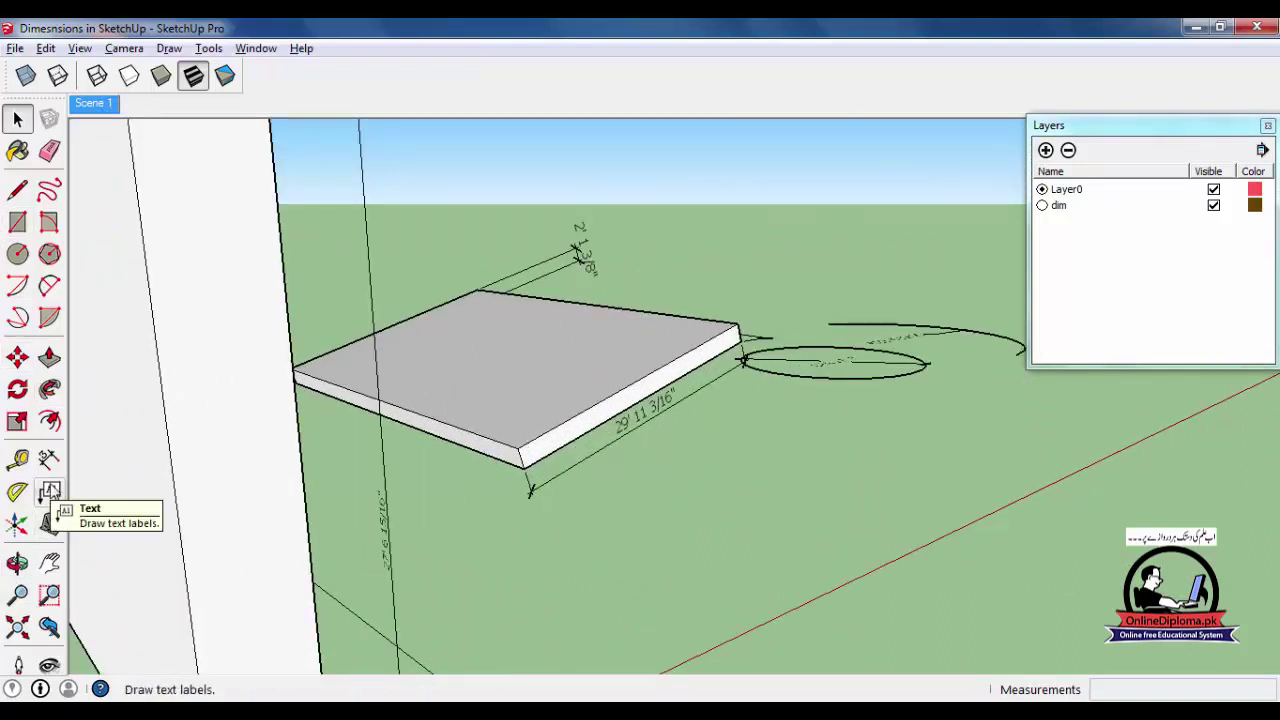
{"action": "left_click", "coordinate": [50, 491]}
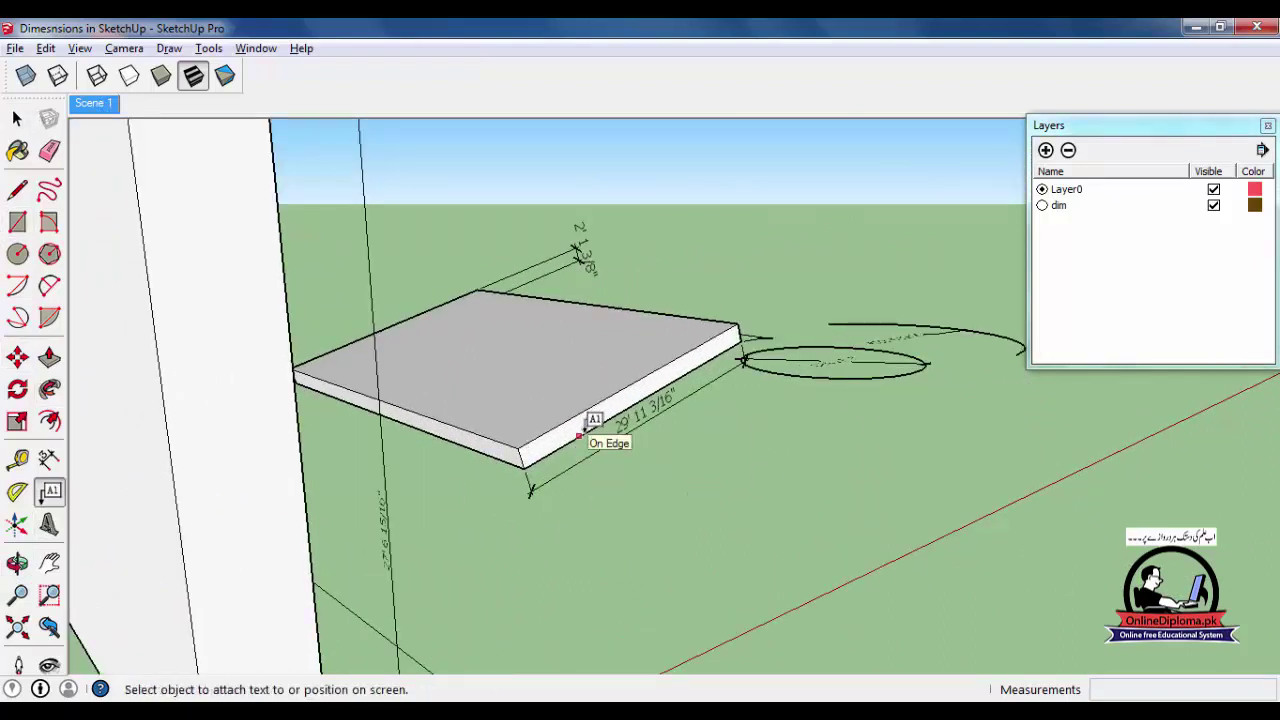
{"action": "left_click", "coordinate": [580, 436]}
{"action": "left_click", "coordinate": [661, 490]}
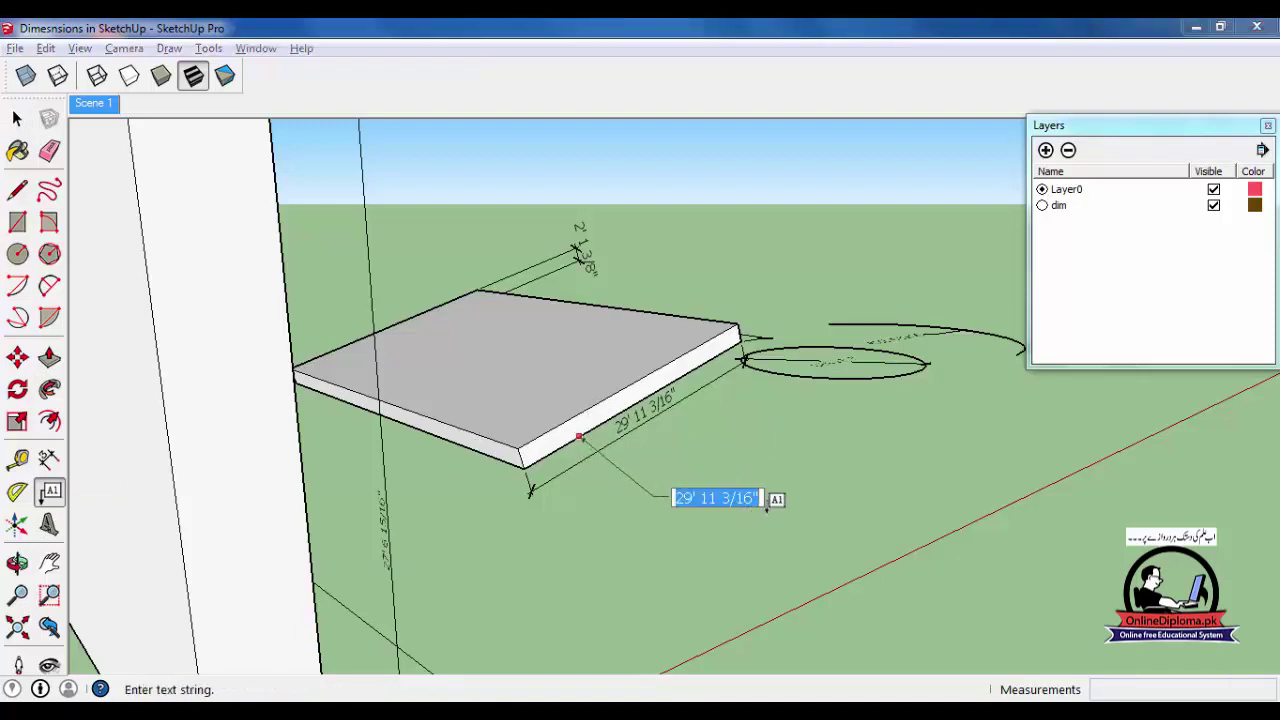
{"action": "type", "text": "S"}
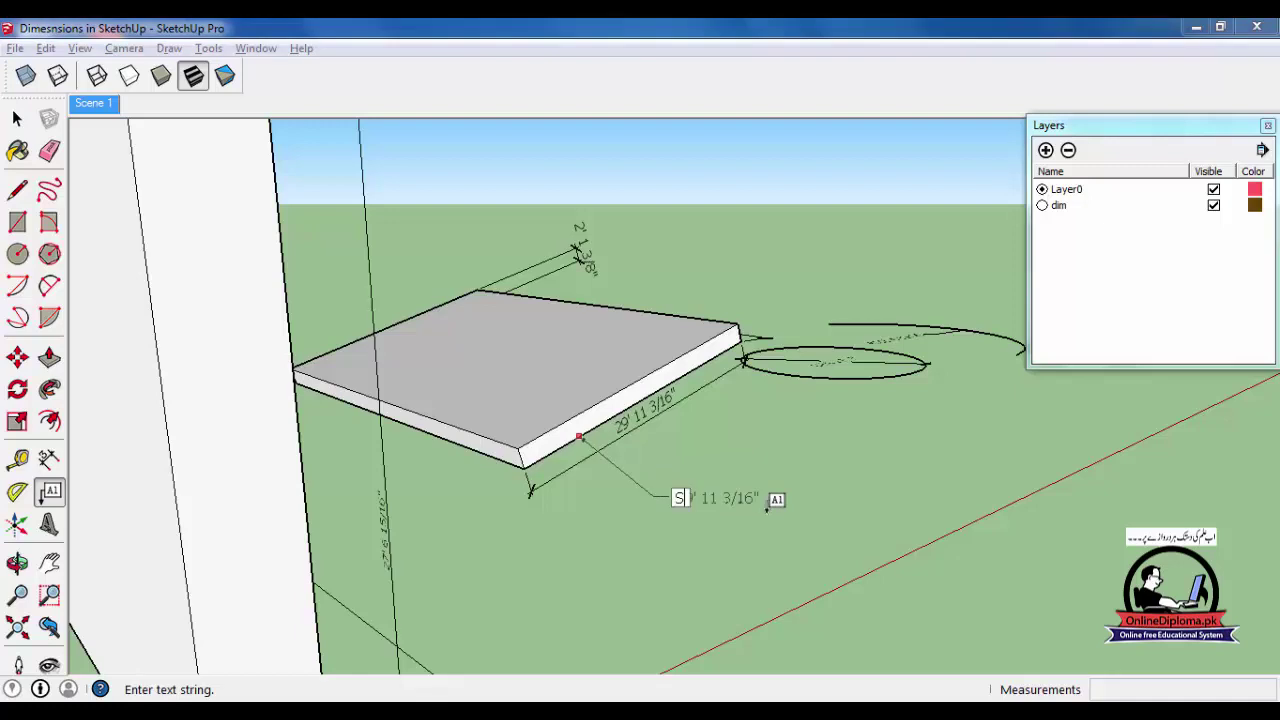
{"action": "type", "text": "lpe"}
{"action": "key", "text": "BackSpace"}
{"action": "key", "text": "BackSpace"}
{"action": "type", "text": "ope"}
{"action": "type", "text": "6:12"}
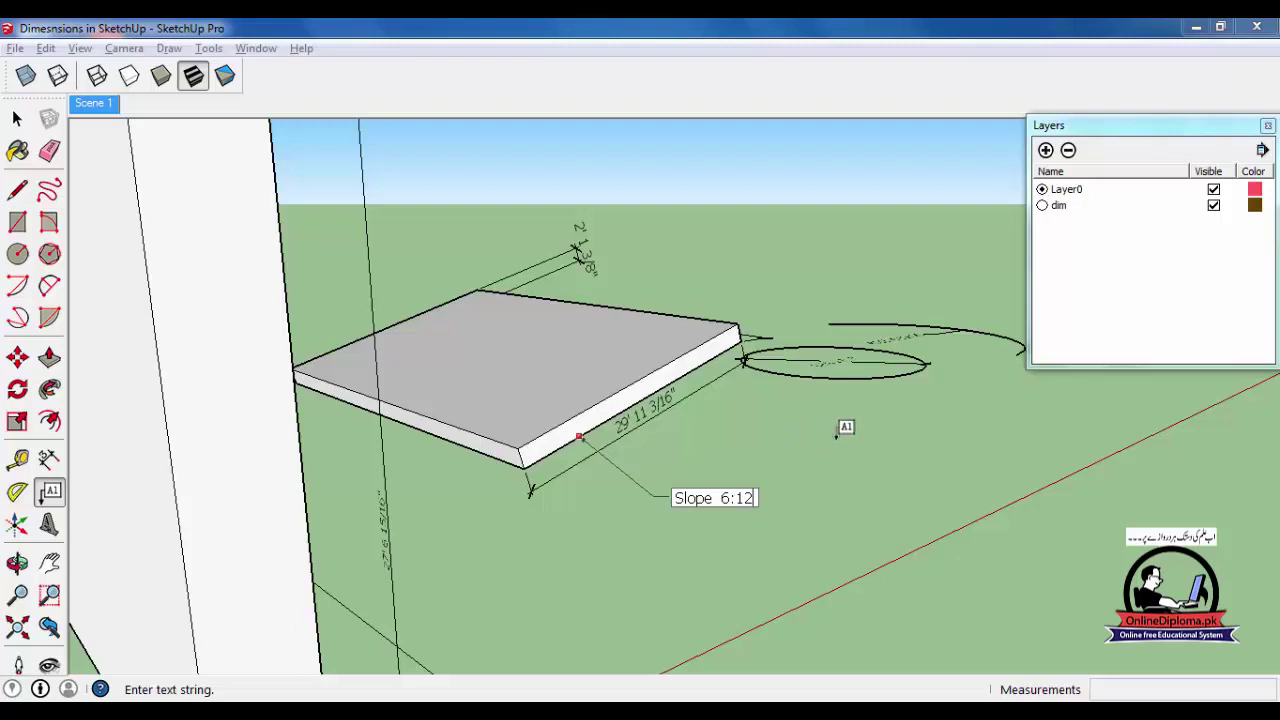
{"action": "left_click", "coordinate": [800, 500]}
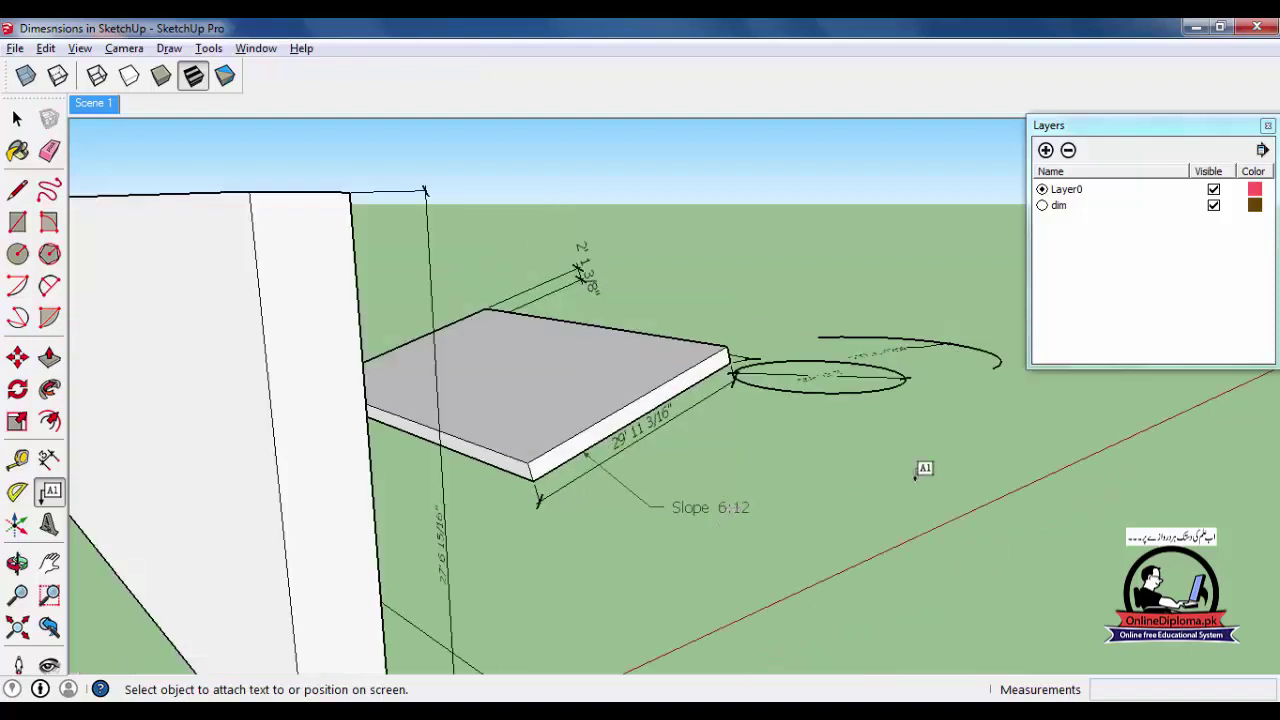
- Recall Scene 1 and place a free screen text reading "Dimensions View" in the empty area above the circle and arc
{"action": "scroll", "coordinate": [916, 474], "scroll_direction": "down", "scroll_amount": 2}
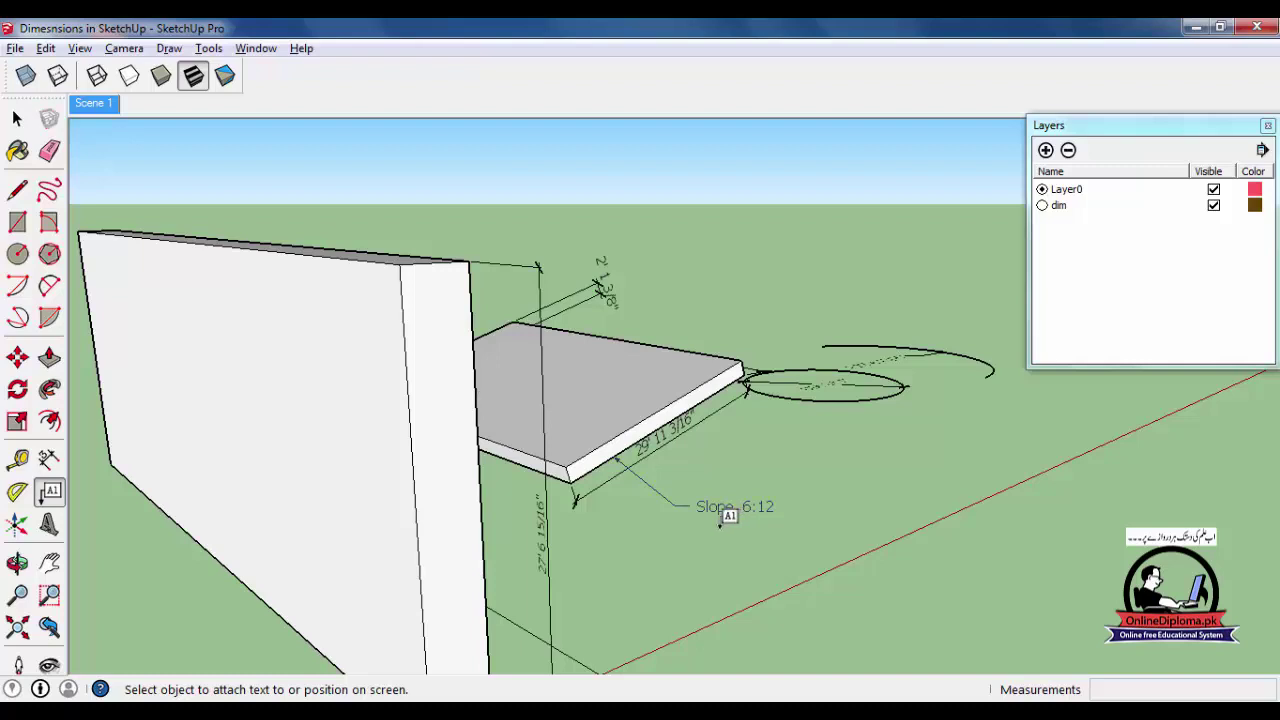
{"action": "left_click", "coordinate": [89, 110]}
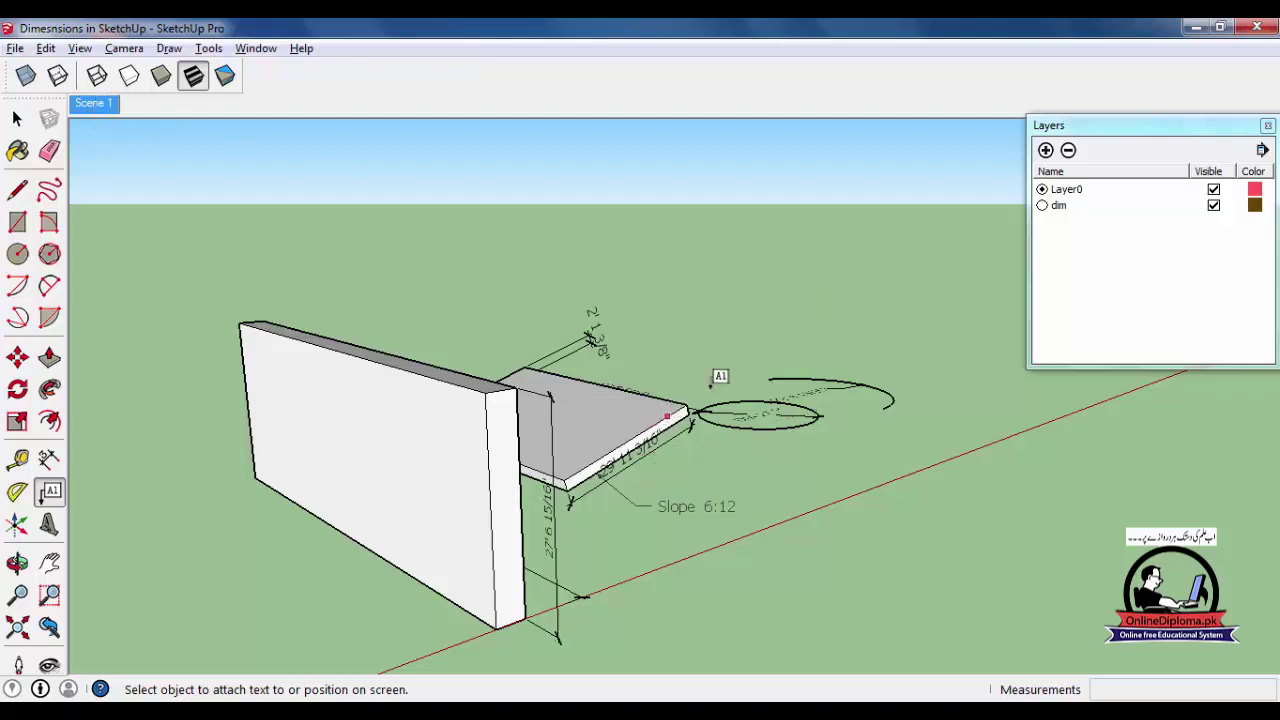
{"action": "left_click", "coordinate": [760, 273]}
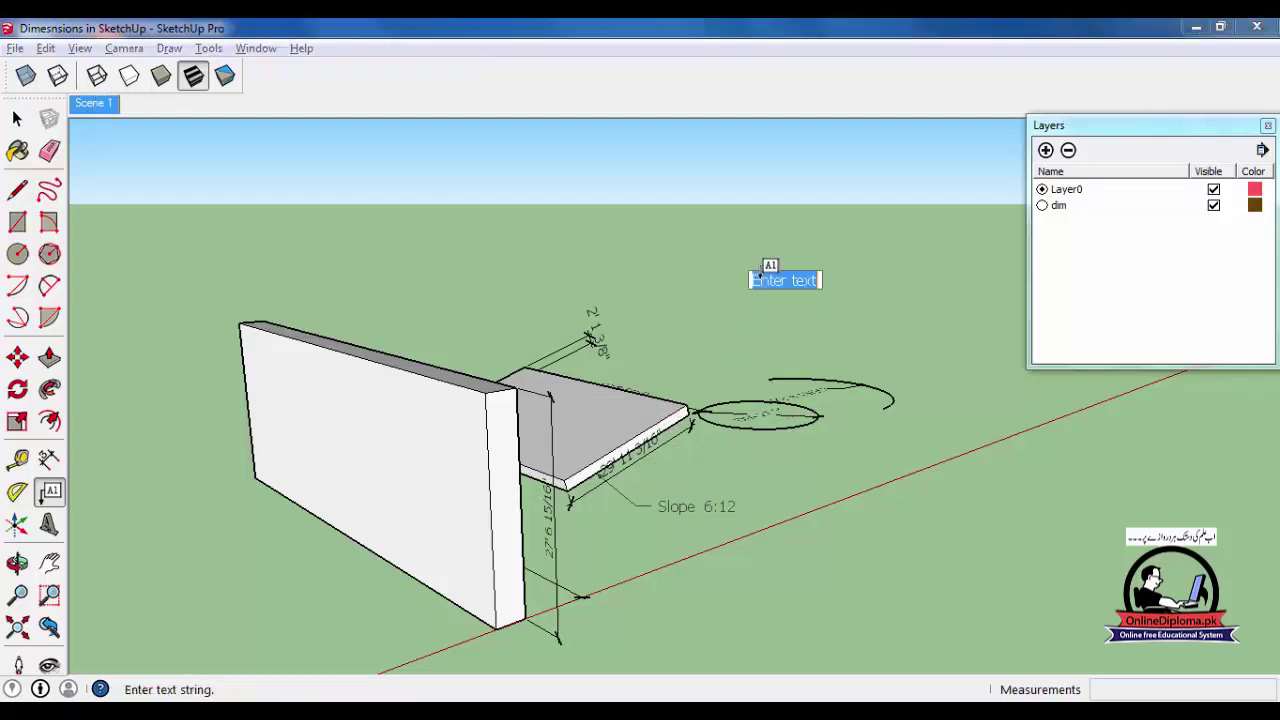
{"action": "type", "text": "Dimensions"}
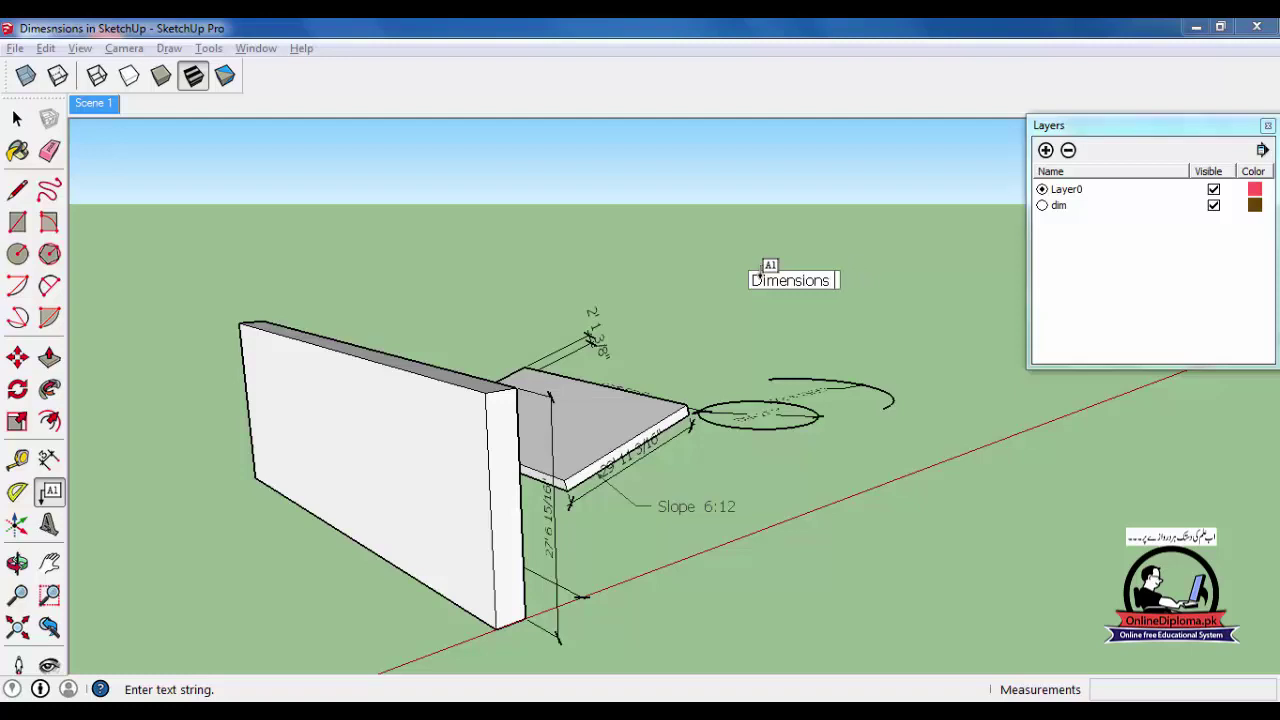
{"action": "type", "text": "View"}
{"action": "left_click", "coordinate": [621, 250]}
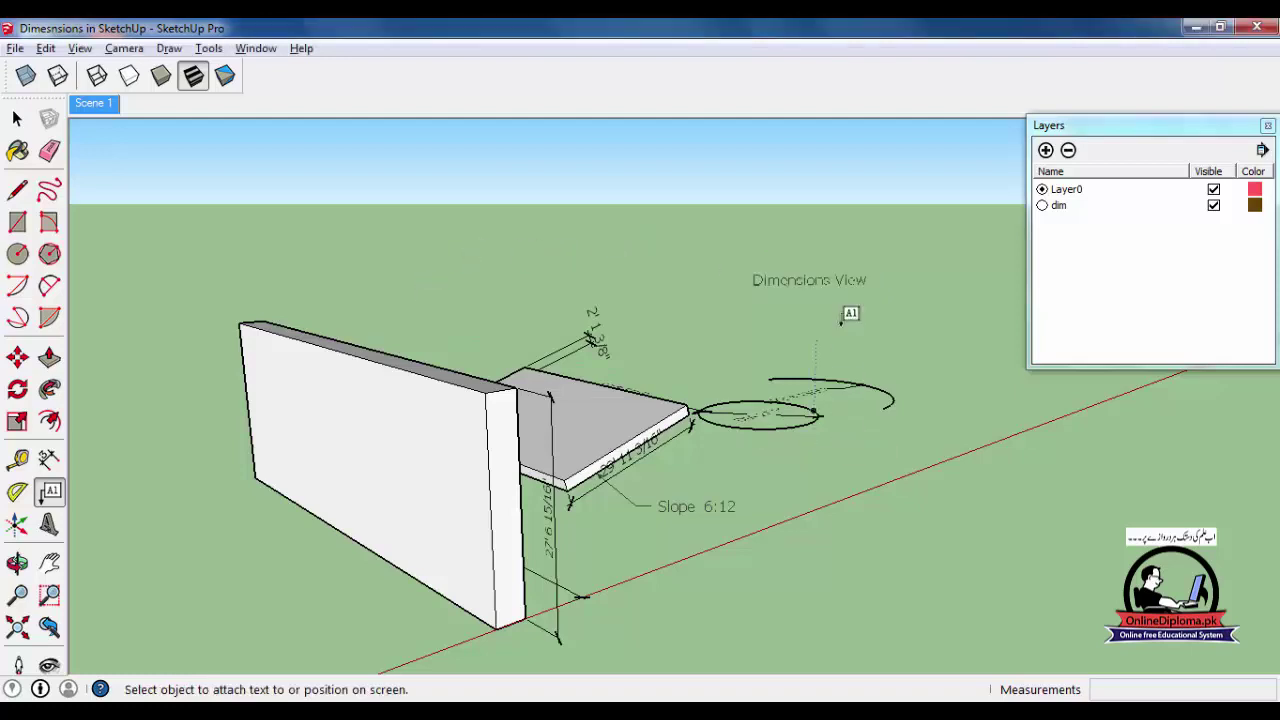
- Move the "Dimensions View" text about 43' up into the sky area near the view's upper-right corner
{"action": "left_click", "coordinate": [17, 118]}
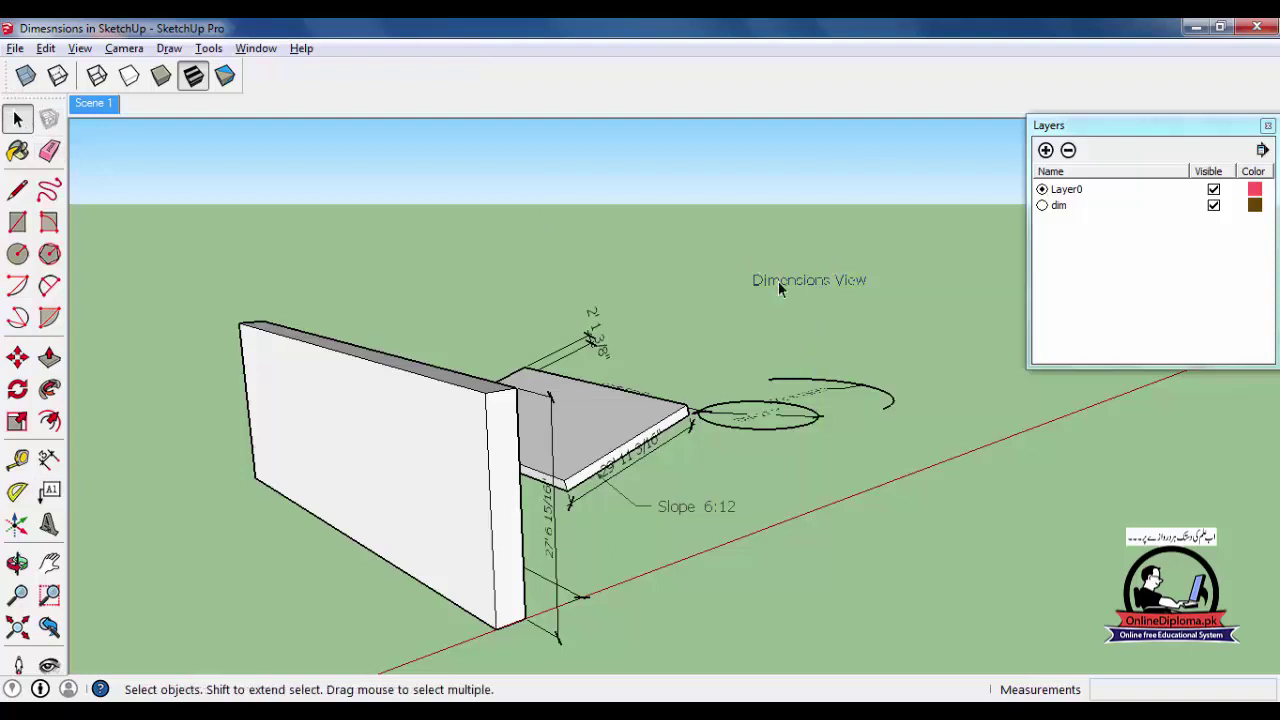
{"action": "key", "text": "m"}
{"action": "left_click", "coordinate": [818, 283]}
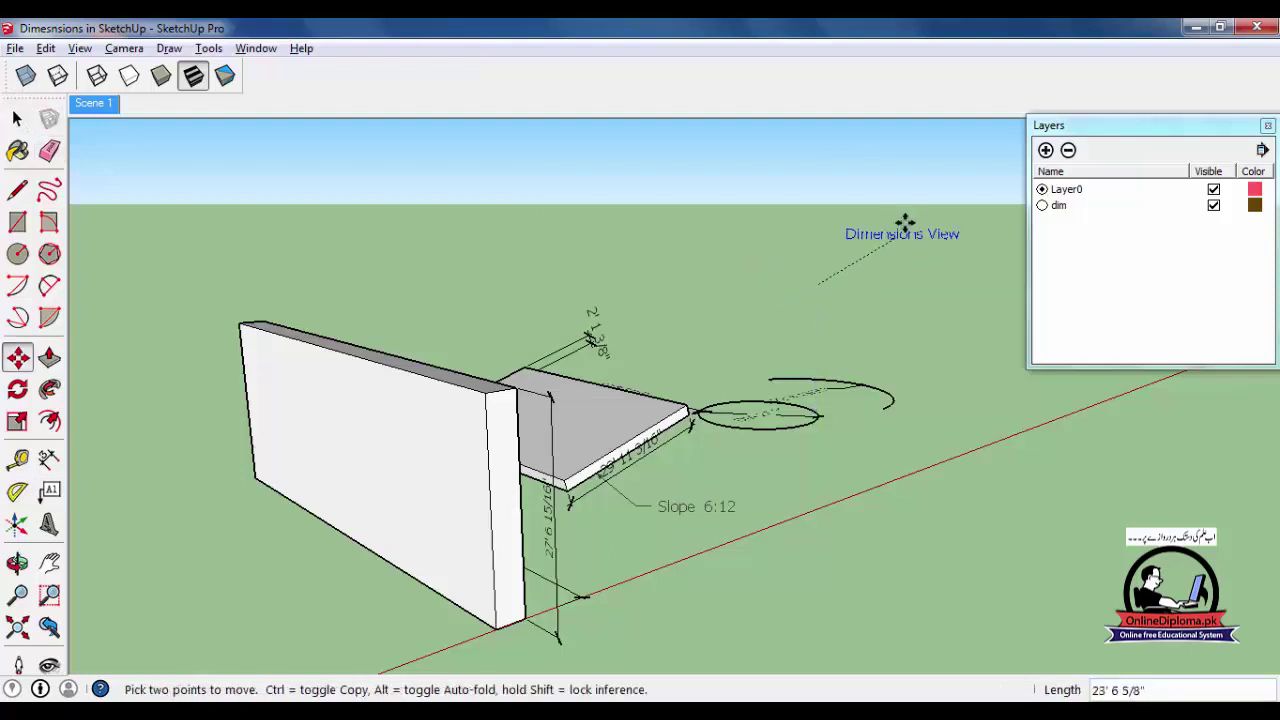
{"action": "left_click", "coordinate": [960, 143]}
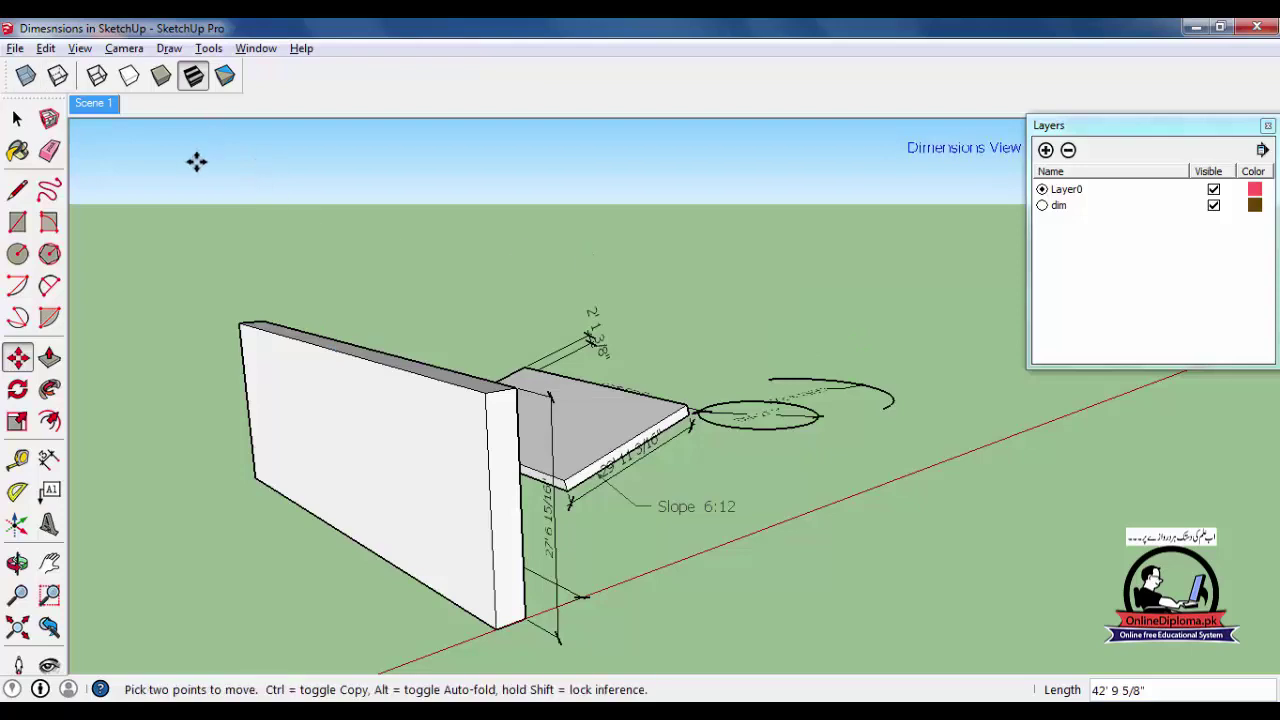
- Hide the dim layer and check the two text notes from different angles
{"action": "middle_click_drag", "start_coordinate": [600, 249], "coordinate": [610, 312]}
{"action": "middle_click_drag", "start_coordinate": [755, 333], "coordinate": [985, 300]}
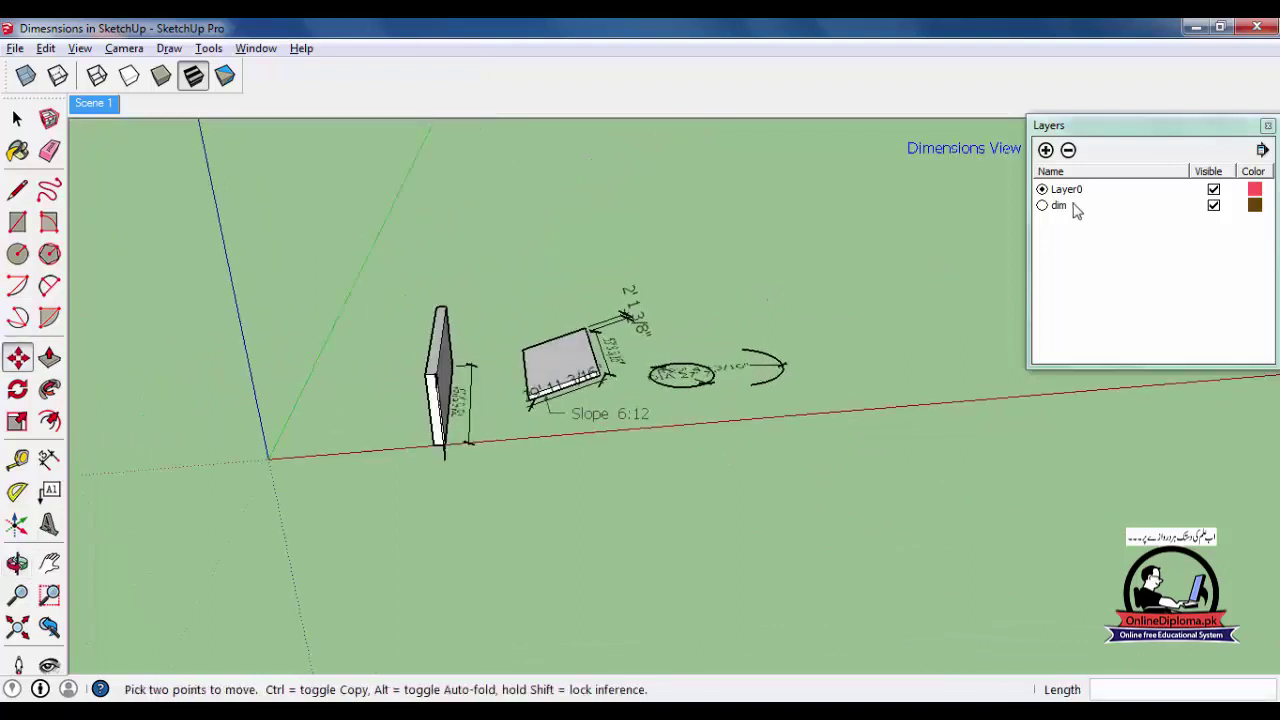
{"action": "left_click", "coordinate": [1213, 205]}
{"action": "middle_click_drag", "start_coordinate": [757, 347], "coordinate": [546, 414]}
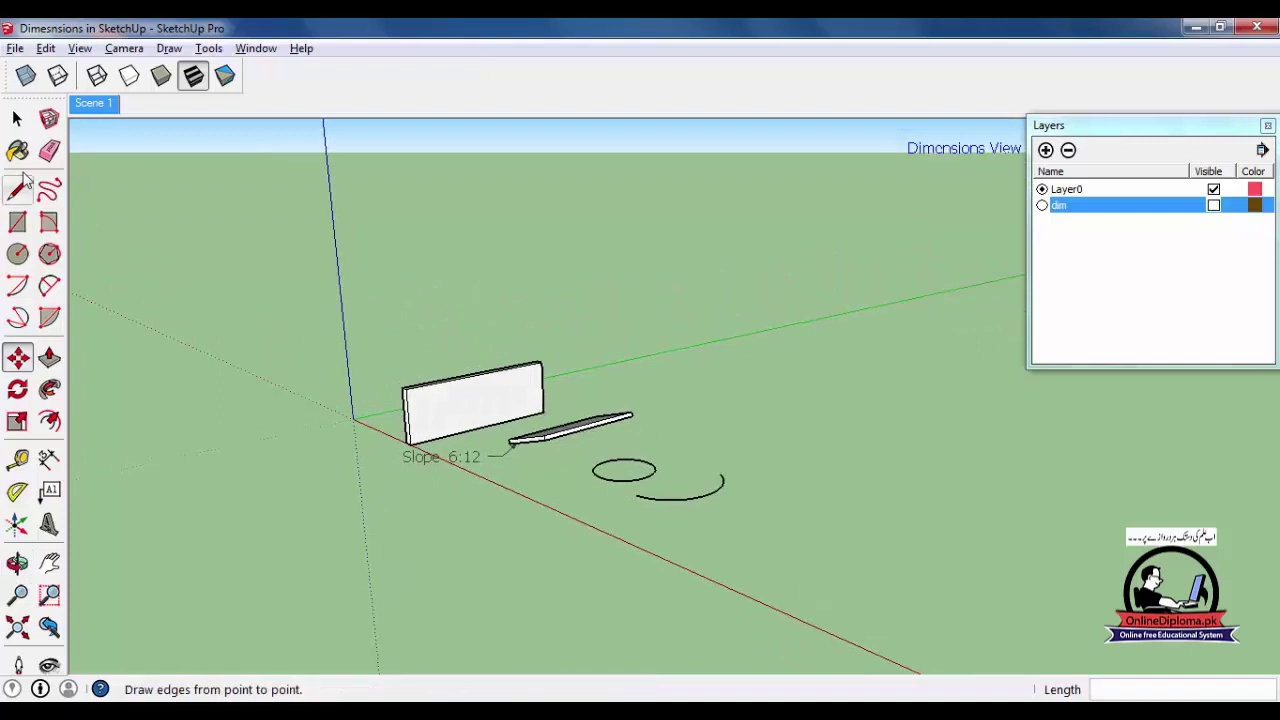
- Select the "Slope 6:12" and "Dimensions View" texts and assign both to the dim layer through Entity Info
{"action": "left_click", "coordinate": [20, 120]}
{"action": "middle_click_drag", "start_coordinate": [620, 480], "coordinate": [1003, 452]}
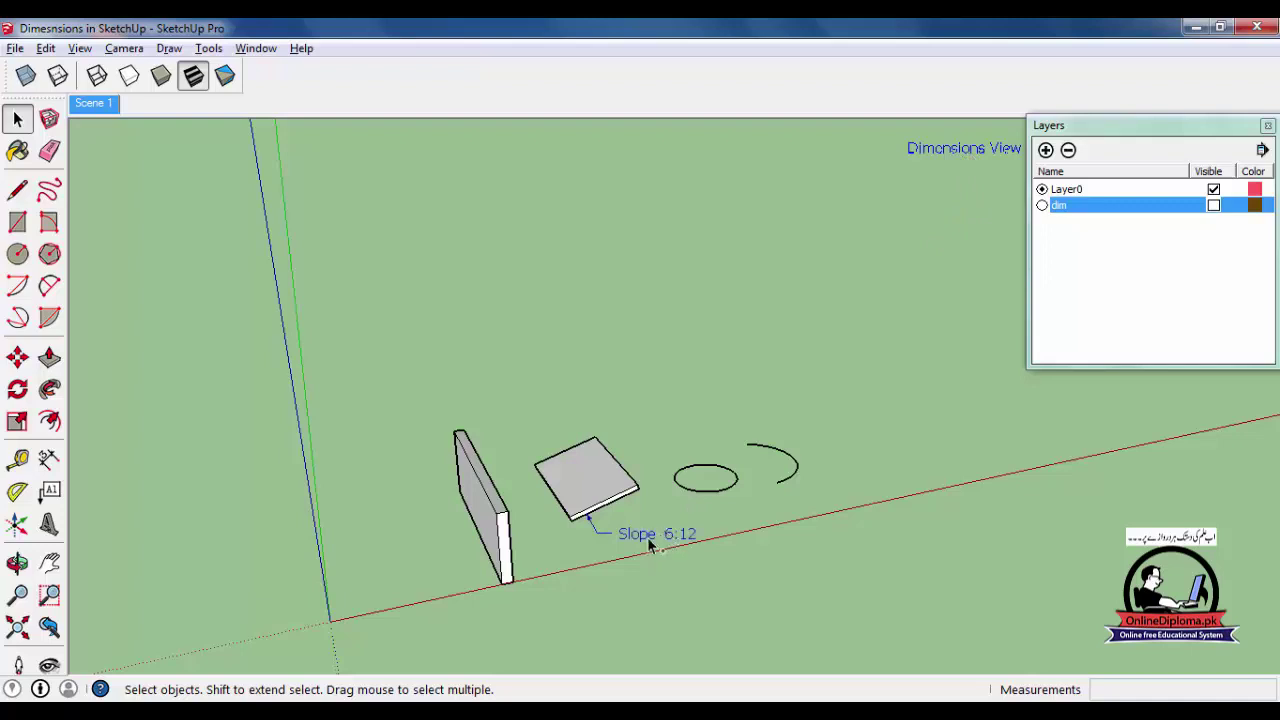
{"action": "left_click", "coordinate": [169, 48]}
{"action": "mouse_move", "coordinate": [249, 50]}
{"action": "left_click", "coordinate": [287, 90]}
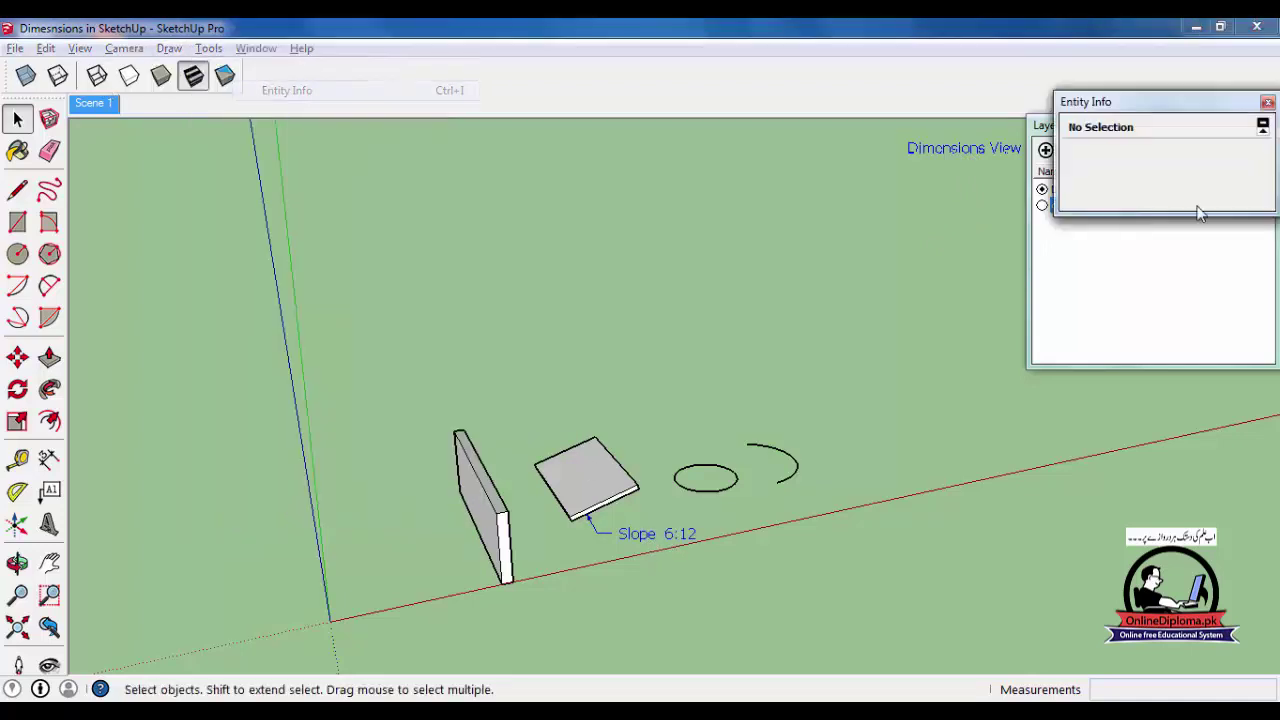
{"action": "left_click", "coordinate": [1212, 157]}
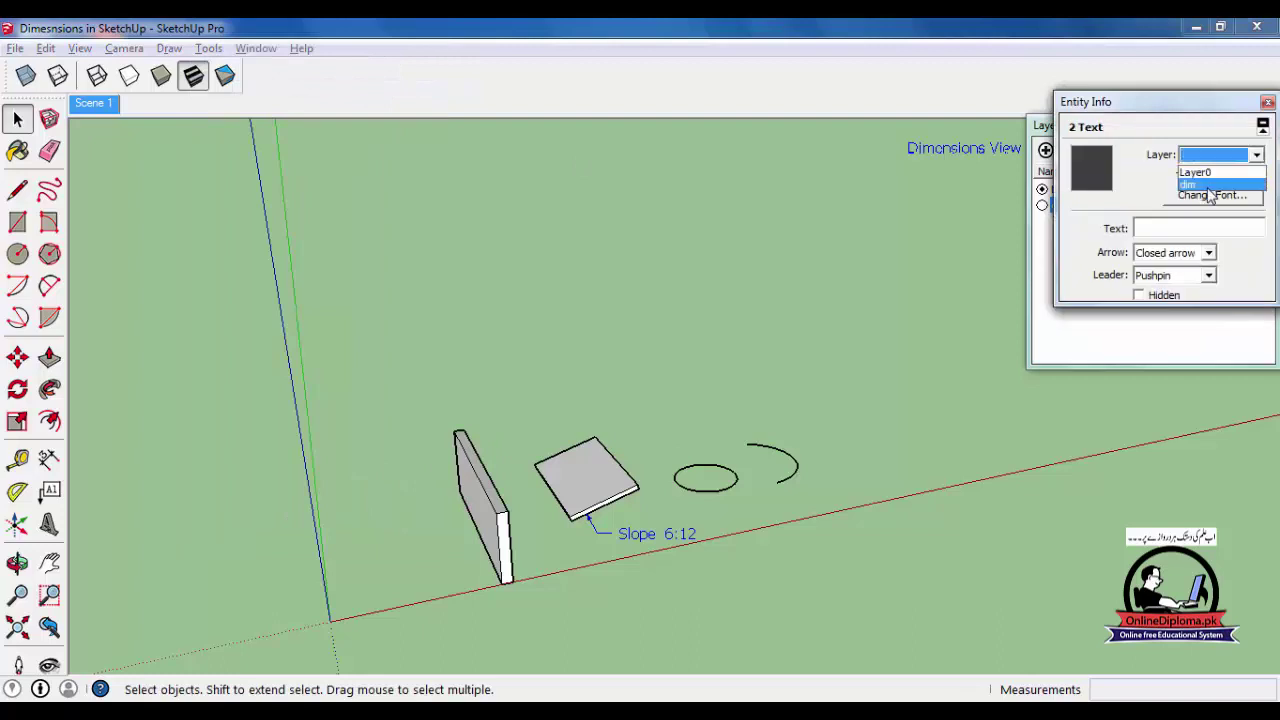
{"action": "left_click", "coordinate": [1212, 176]}
{"action": "left_click", "coordinate": [866, 283]}
{"action": "left_click", "coordinate": [1266, 103]}
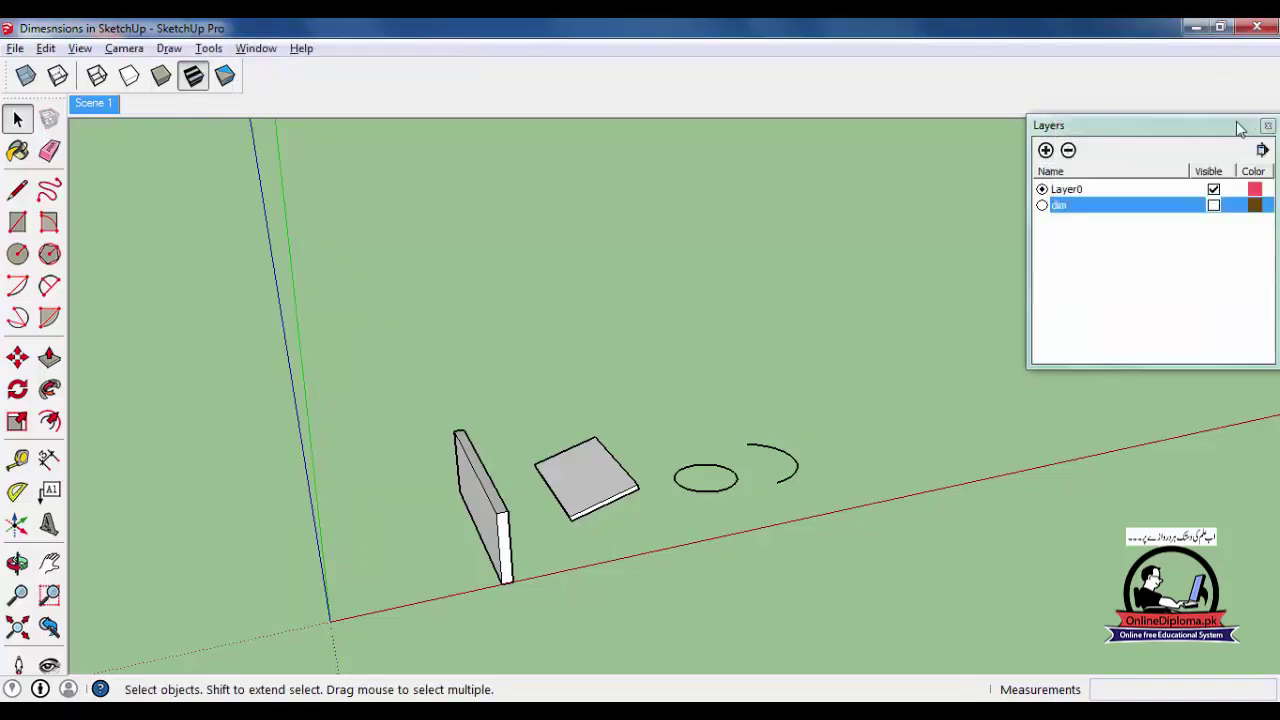
- Collapse the Layers window and save an angled view of the model with the dim layer hidden as a new scene
{"action": "left_click", "coordinate": [1071, 124]}
{"action": "middle_click_drag", "start_coordinate": [895, 407], "coordinate": [726, 429]}
{"action": "scroll", "coordinate": [780, 475], "scroll_direction": "up", "scroll_amount": 3}
{"action": "middle_click_drag", "start_coordinate": [833, 582], "coordinate": [850, 540]}
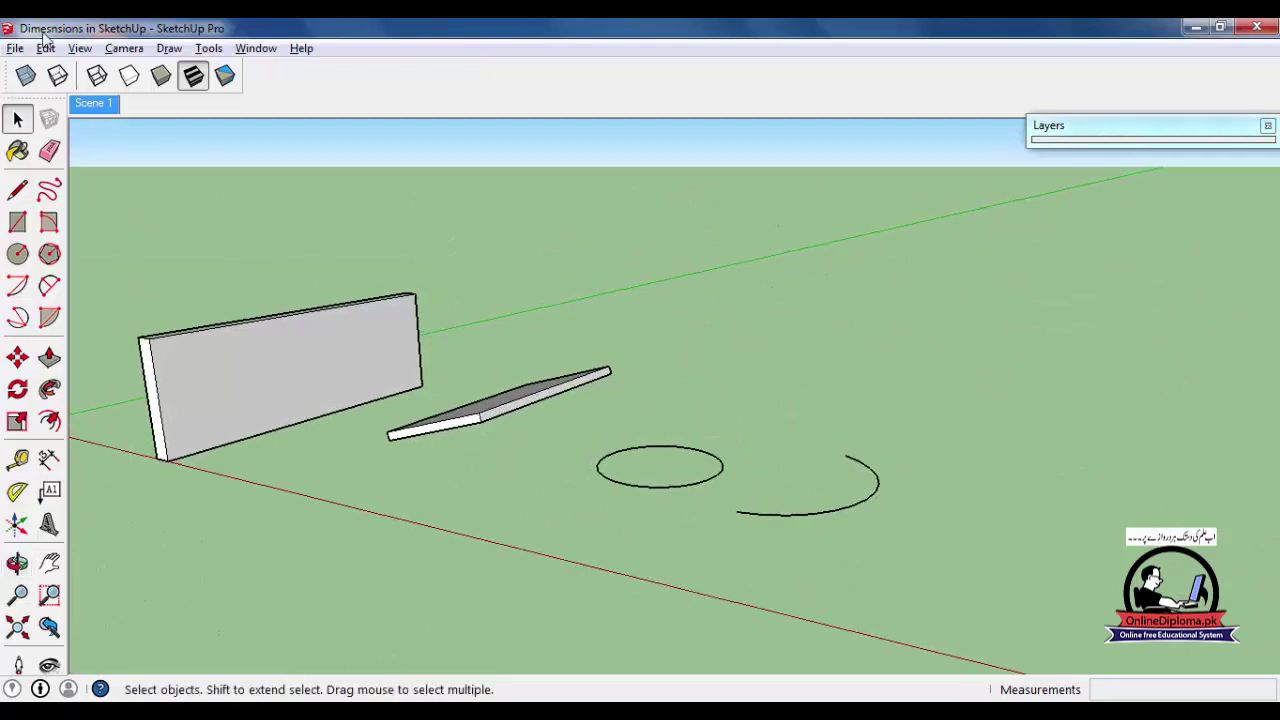
{"action": "left_click", "coordinate": [259, 50]}
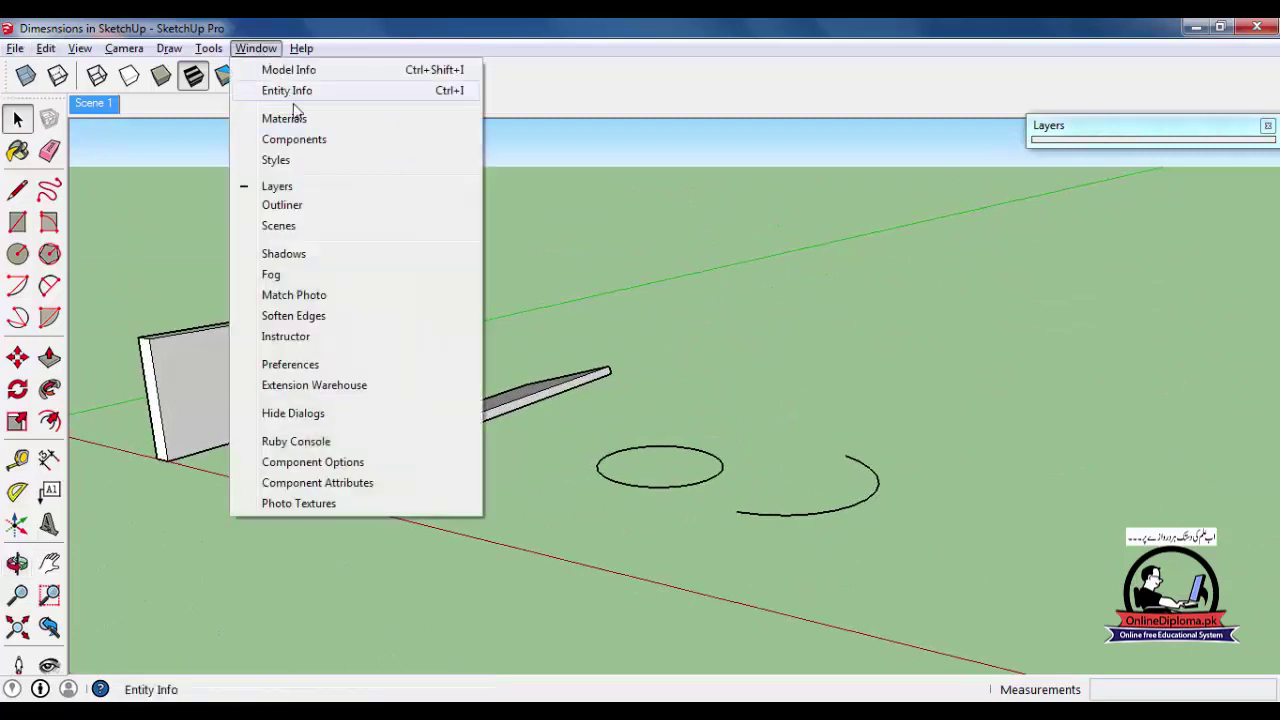
{"action": "left_click", "coordinate": [305, 226]}
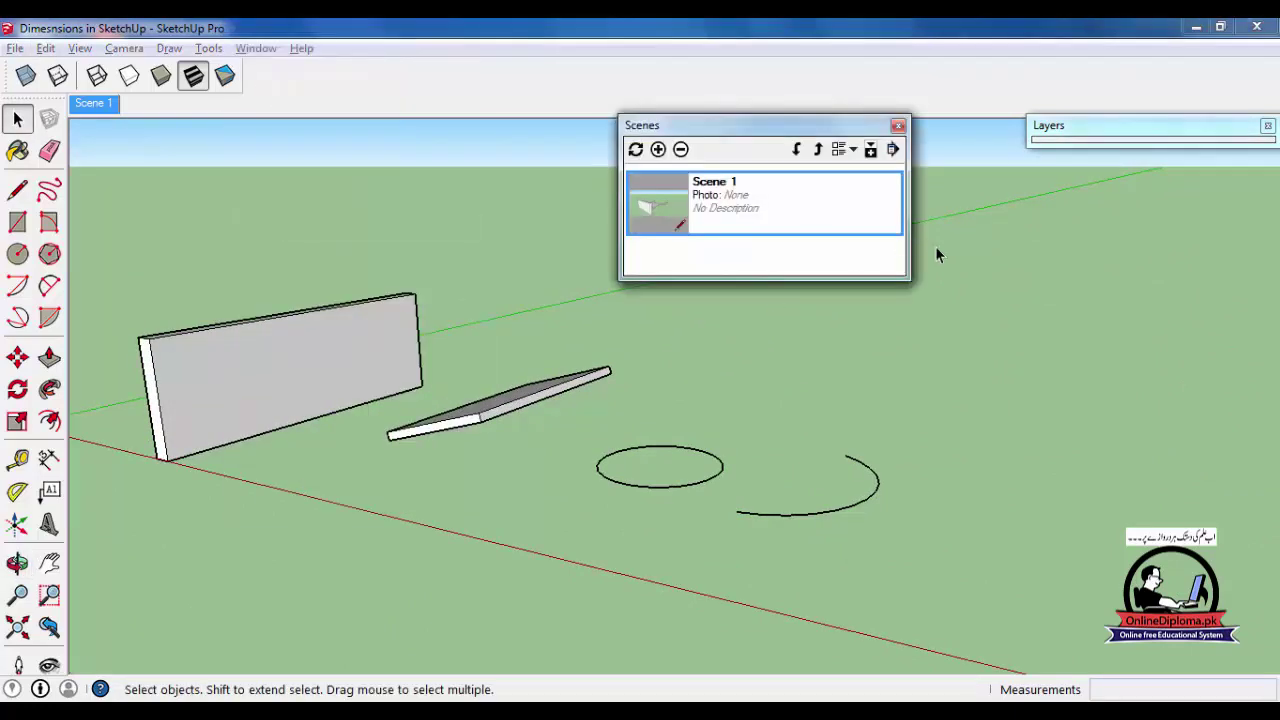
{"action": "left_click", "coordinate": [657, 150]}
{"action": "left_click", "coordinate": [898, 126]}
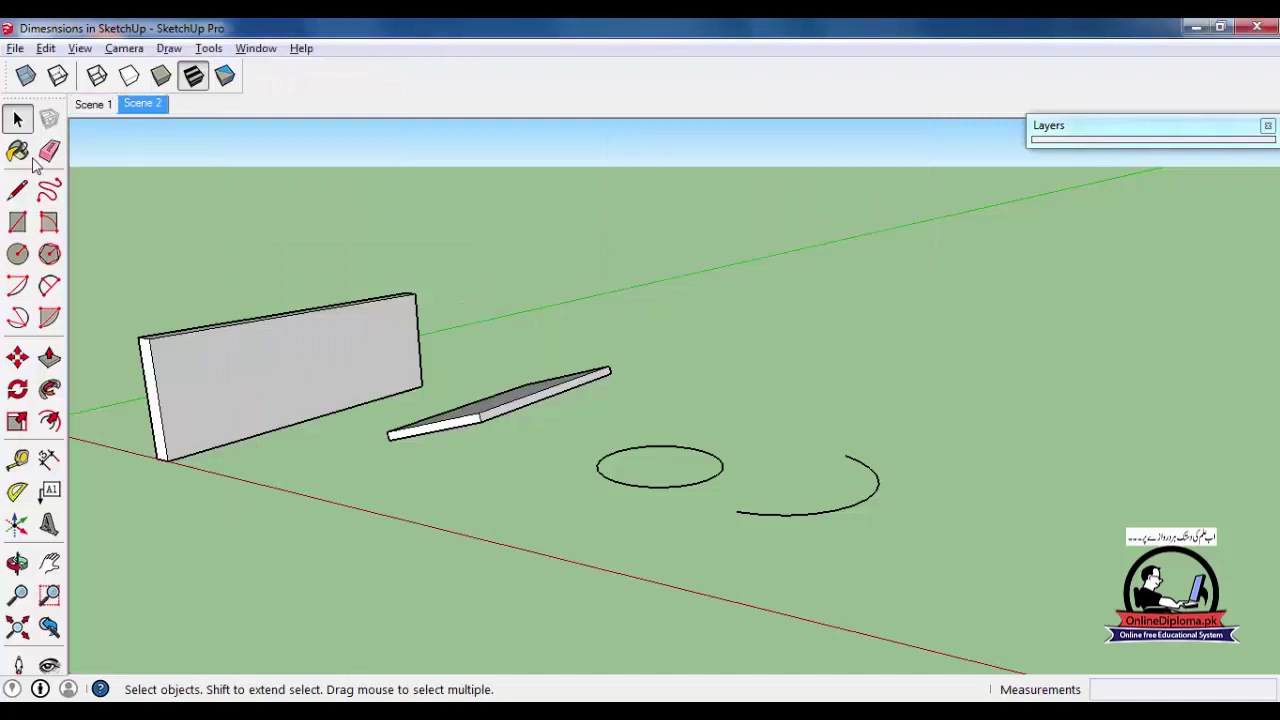
- Switch between Scene 1 and Scene 2 to compare them, and close the Layers window from Scene 1
{"action": "left_click", "coordinate": [88, 105]}
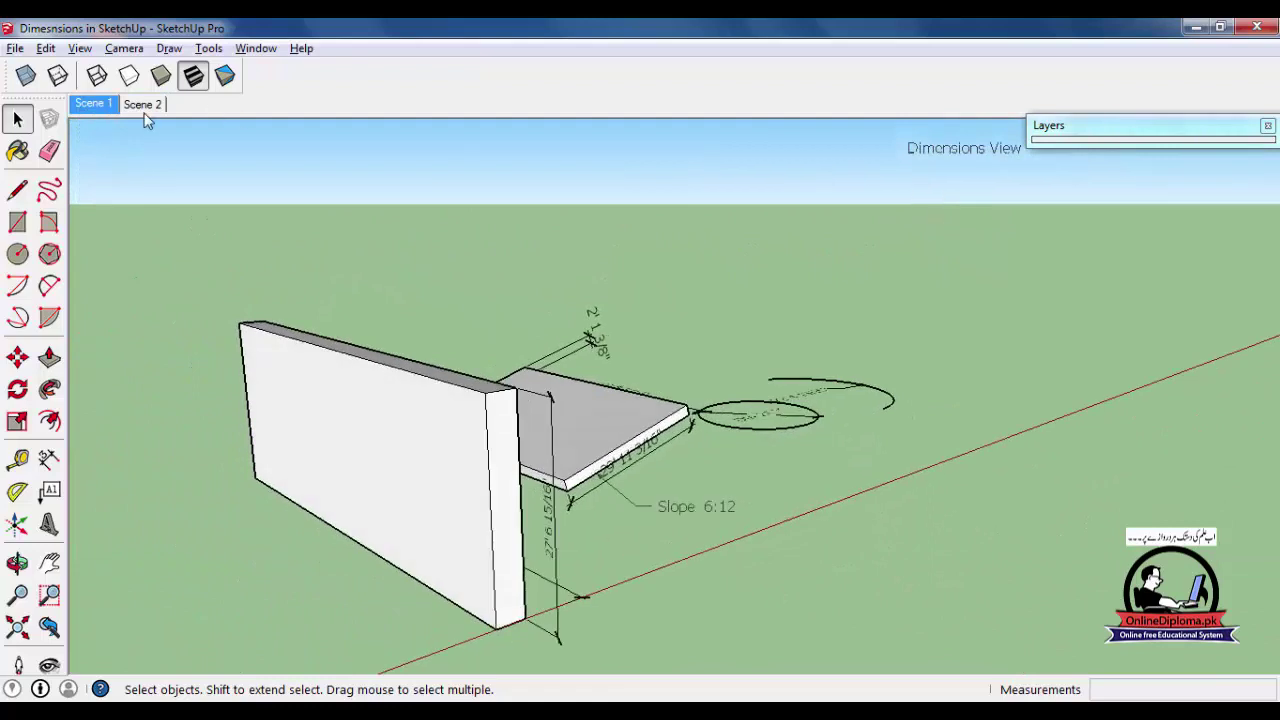
{"action": "left_click", "coordinate": [142, 105]}
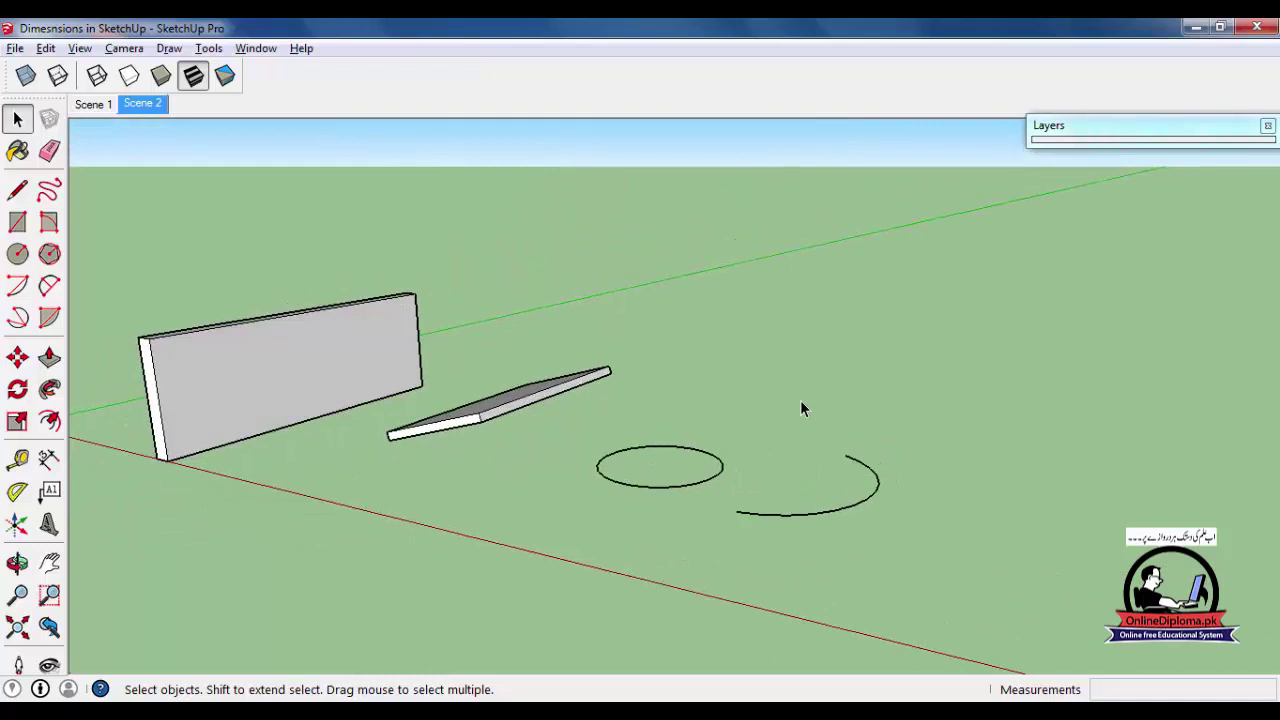
{"action": "left_click", "coordinate": [96, 106]}
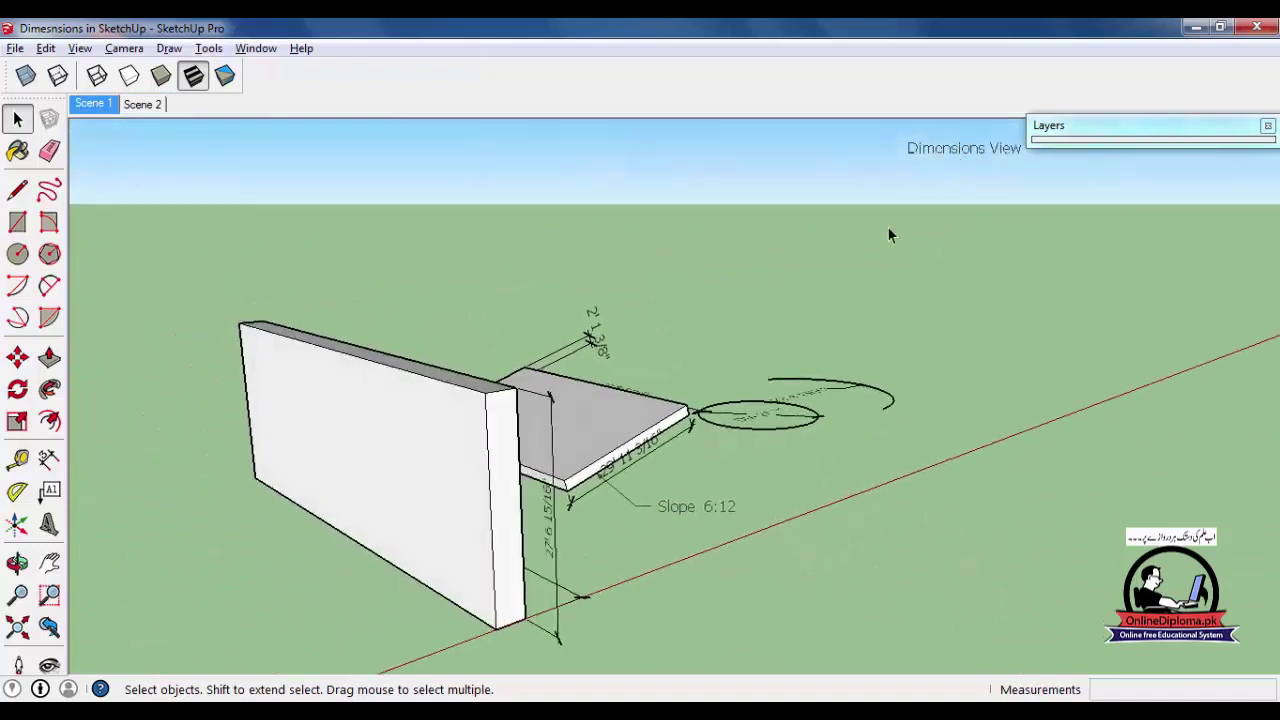
{"action": "left_click_drag", "start_coordinate": [1192, 131], "coordinate": [1116, 240]}
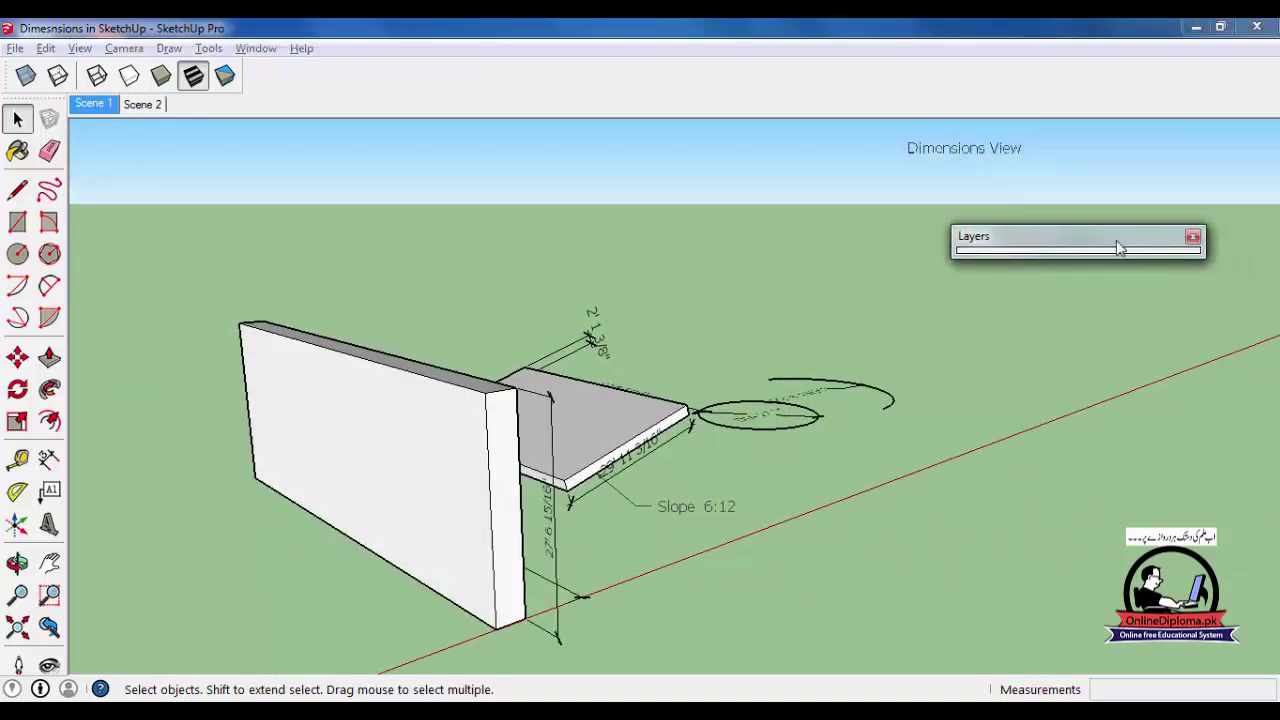
{"action": "left_click", "coordinate": [1193, 239]}
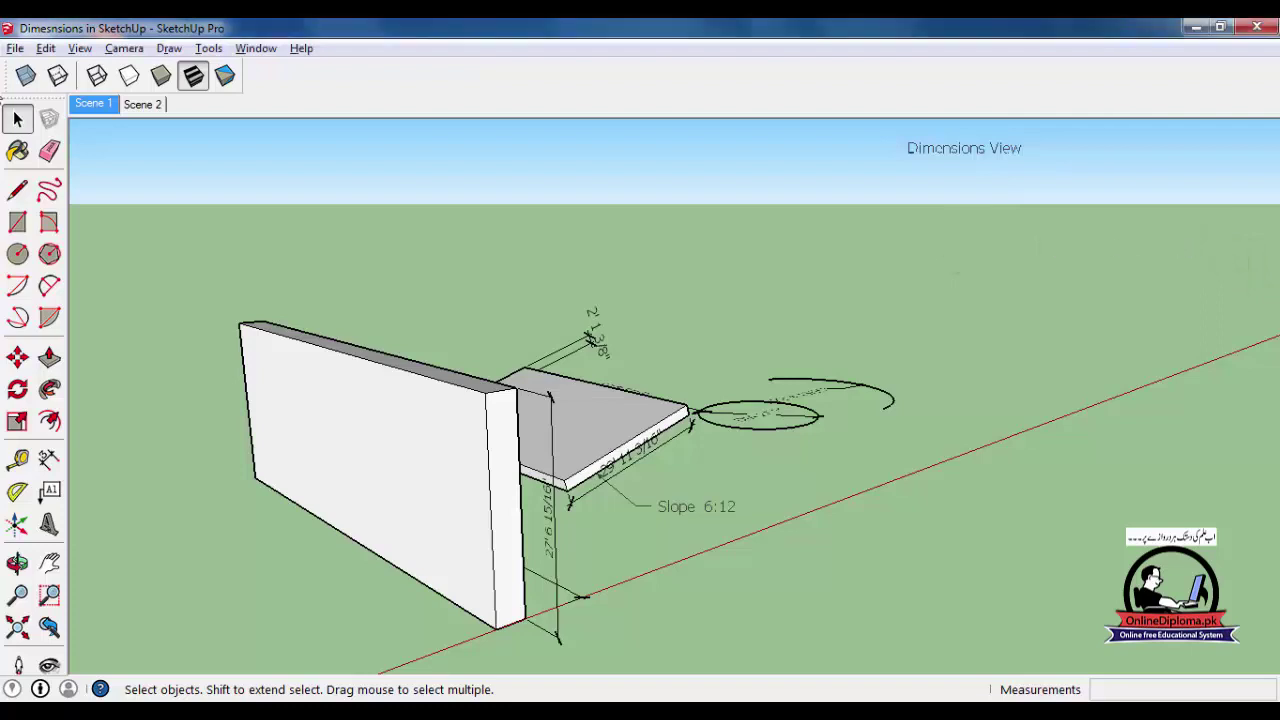
- Show the model in the standard Top view, inspect the dimensions from an angle and recall Scene 1
{"action": "left_click", "coordinate": [121, 49]}
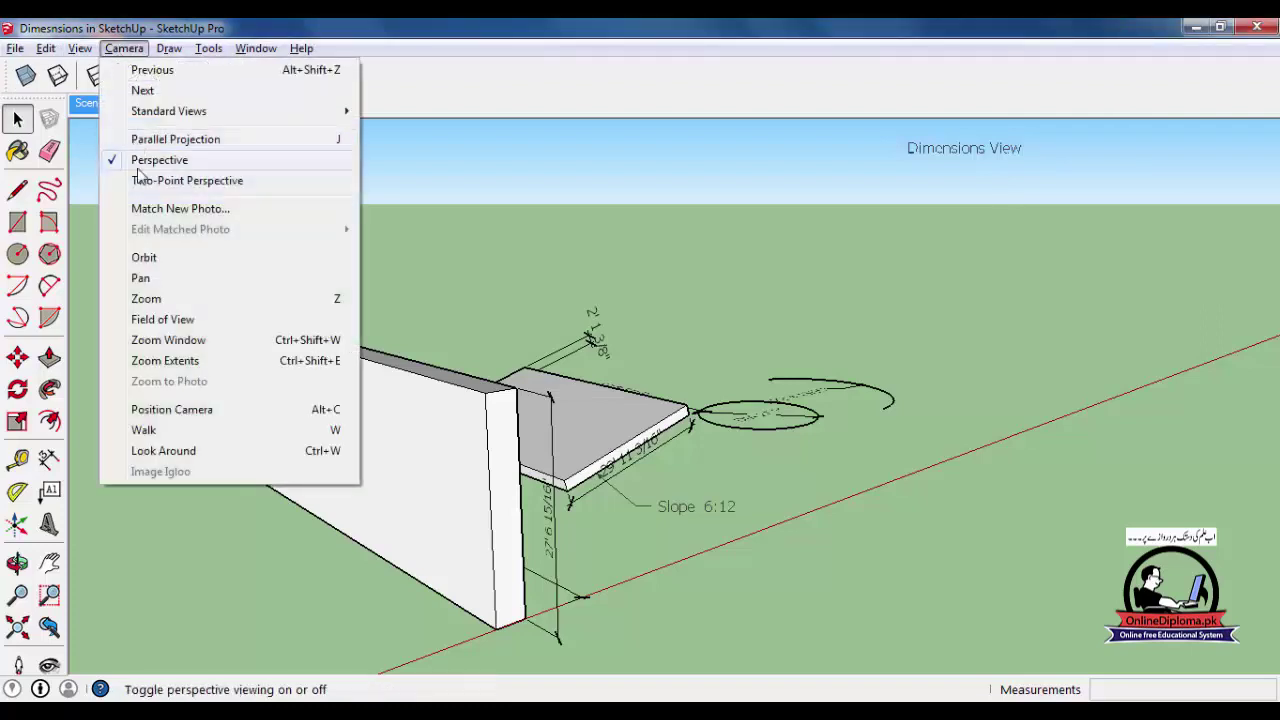
{"action": "mouse_move", "coordinate": [206, 113]}
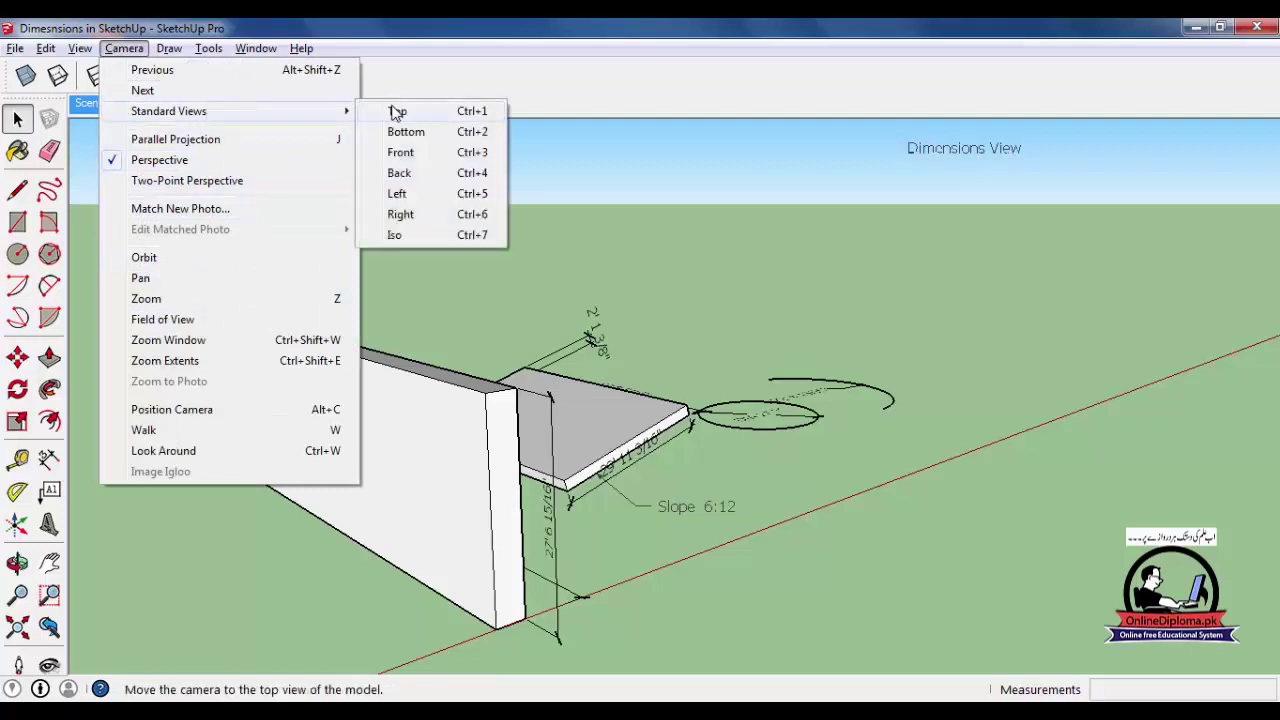
{"action": "left_click", "coordinate": [397, 112]}
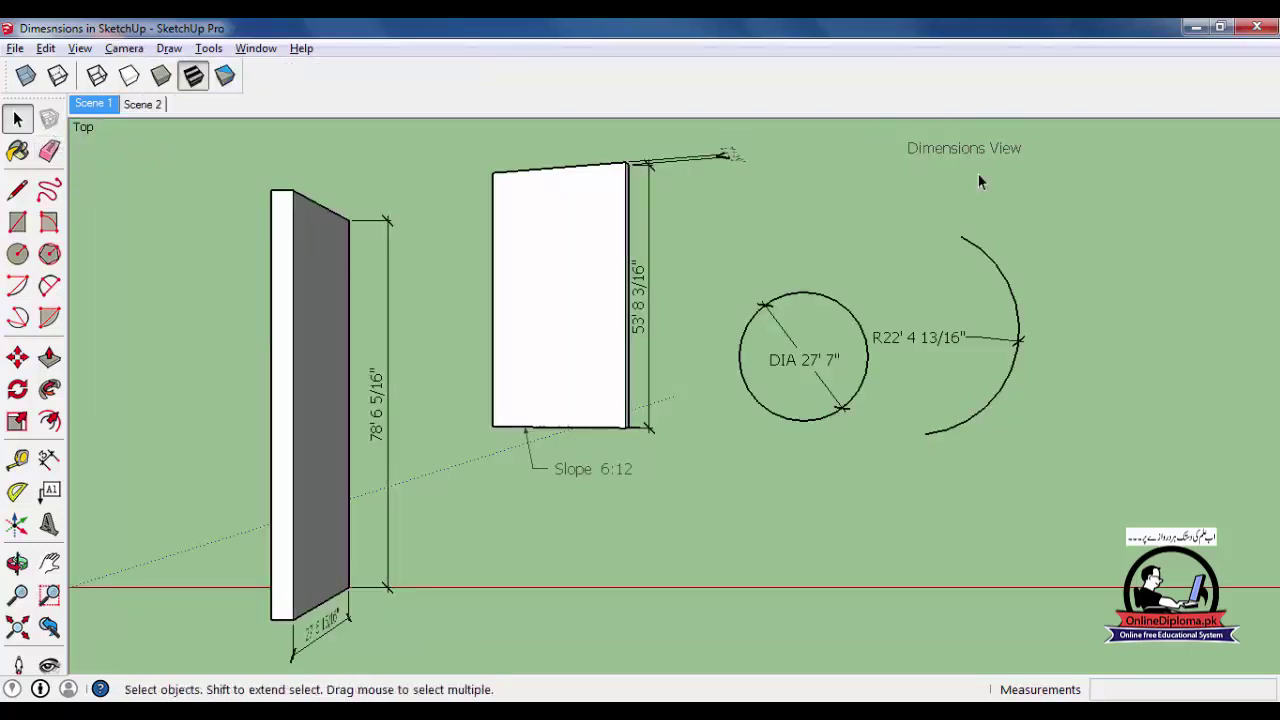
{"action": "middle_click_drag", "start_coordinate": [765, 283], "coordinate": [94, 136]}
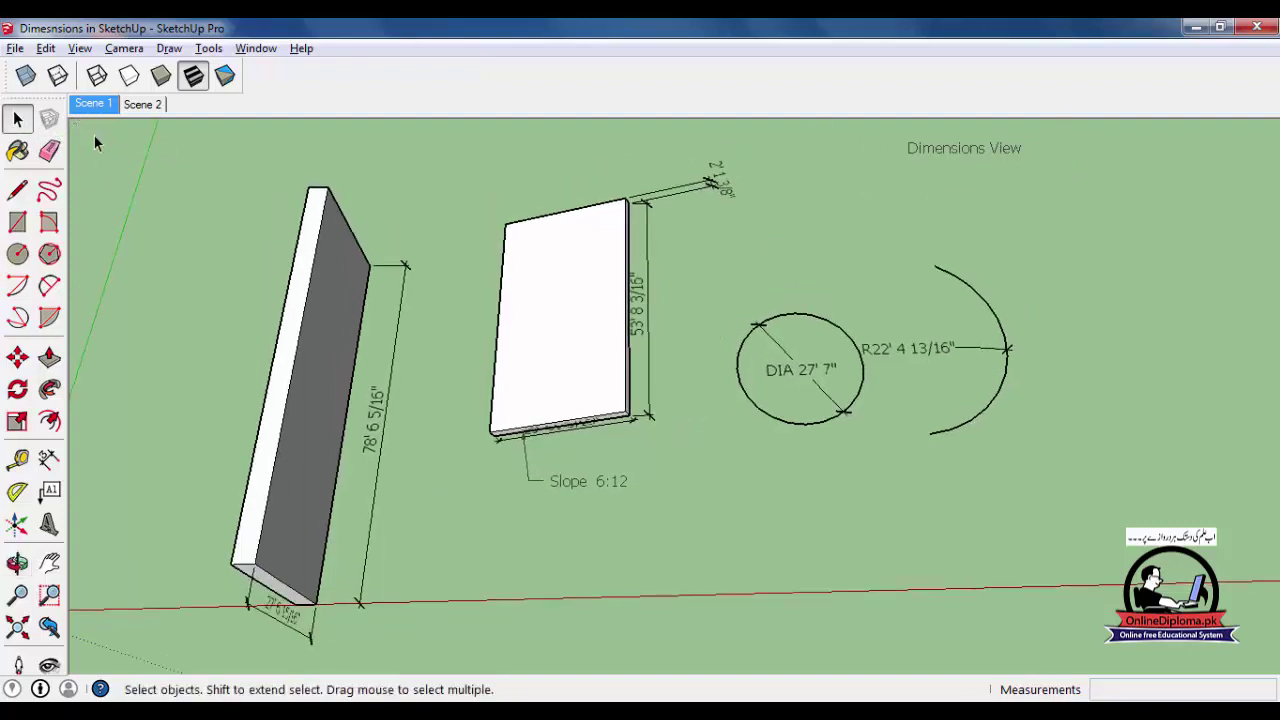
{"action": "left_click", "coordinate": [94, 104]}
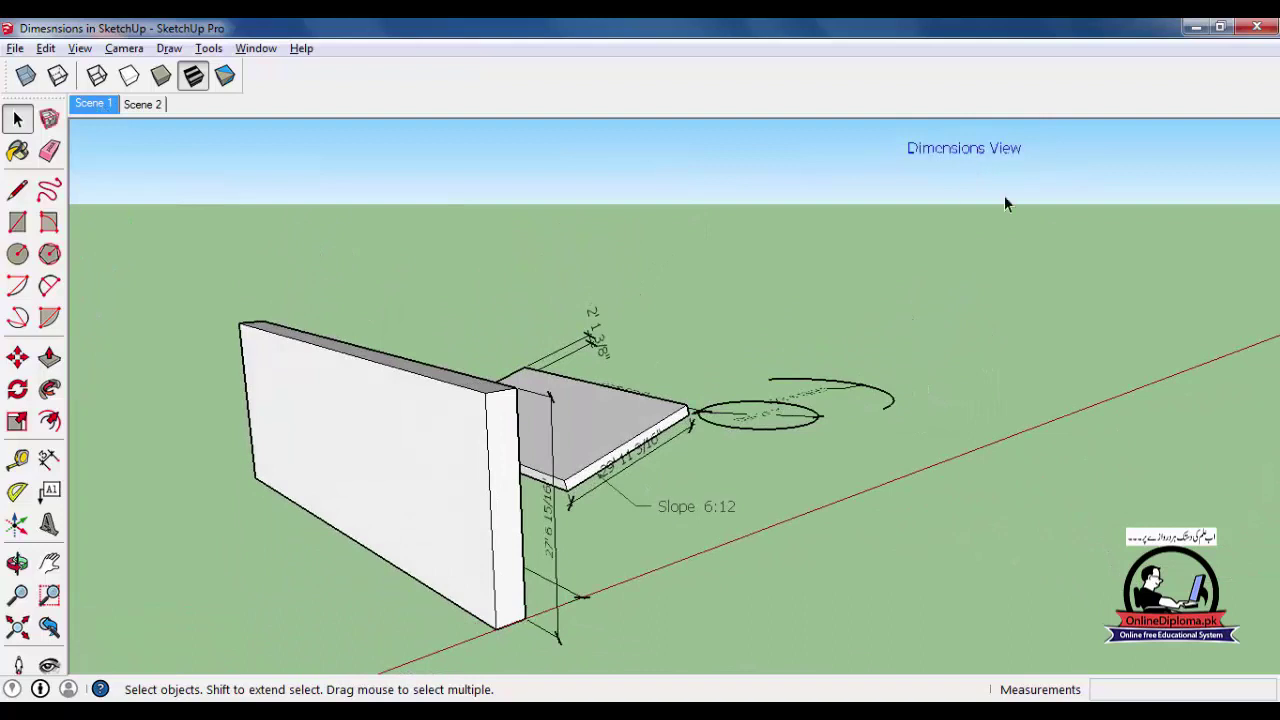
- Move the "Dimensions View" text about 12' 11" closer to the view's upper-right corner and check it by recalling Scene 2 and Scene 1
{"action": "key", "text": "m"}
{"action": "left_click", "coordinate": [1009, 156]}
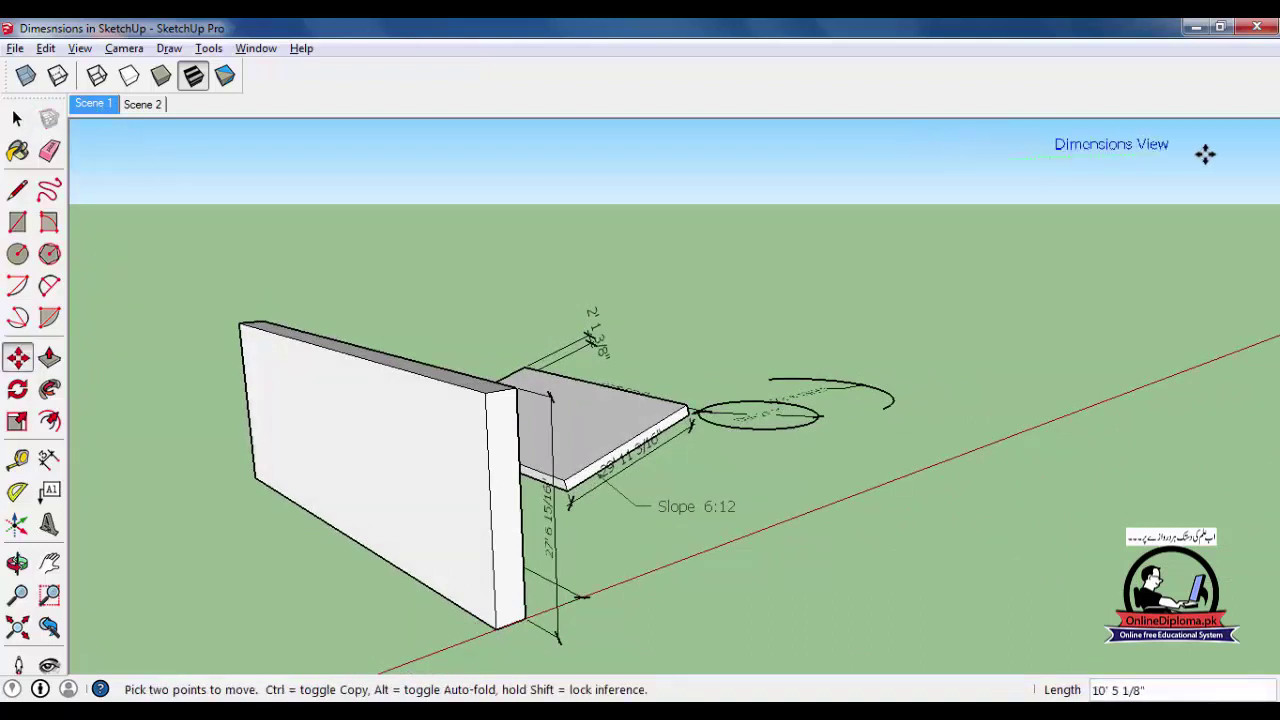
{"action": "left_click", "coordinate": [1213, 152]}
{"action": "left_click", "coordinate": [138, 104]}
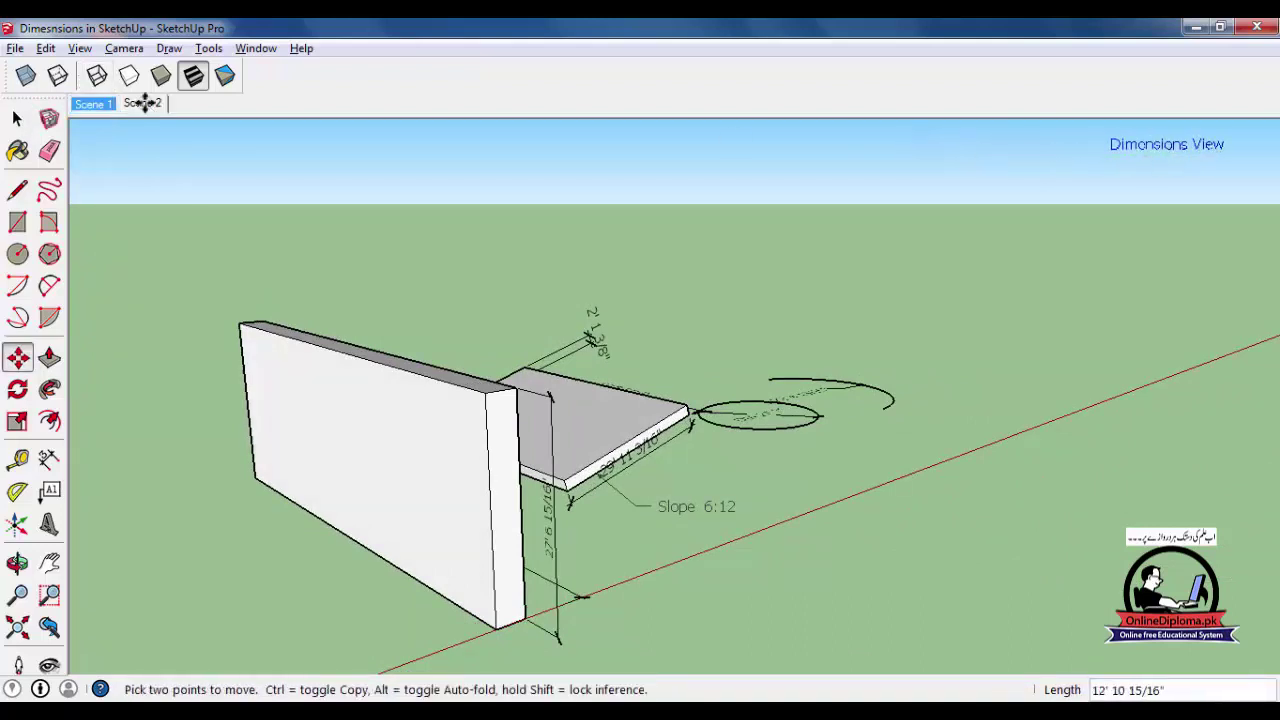
{"action": "left_click", "coordinate": [100, 105]}
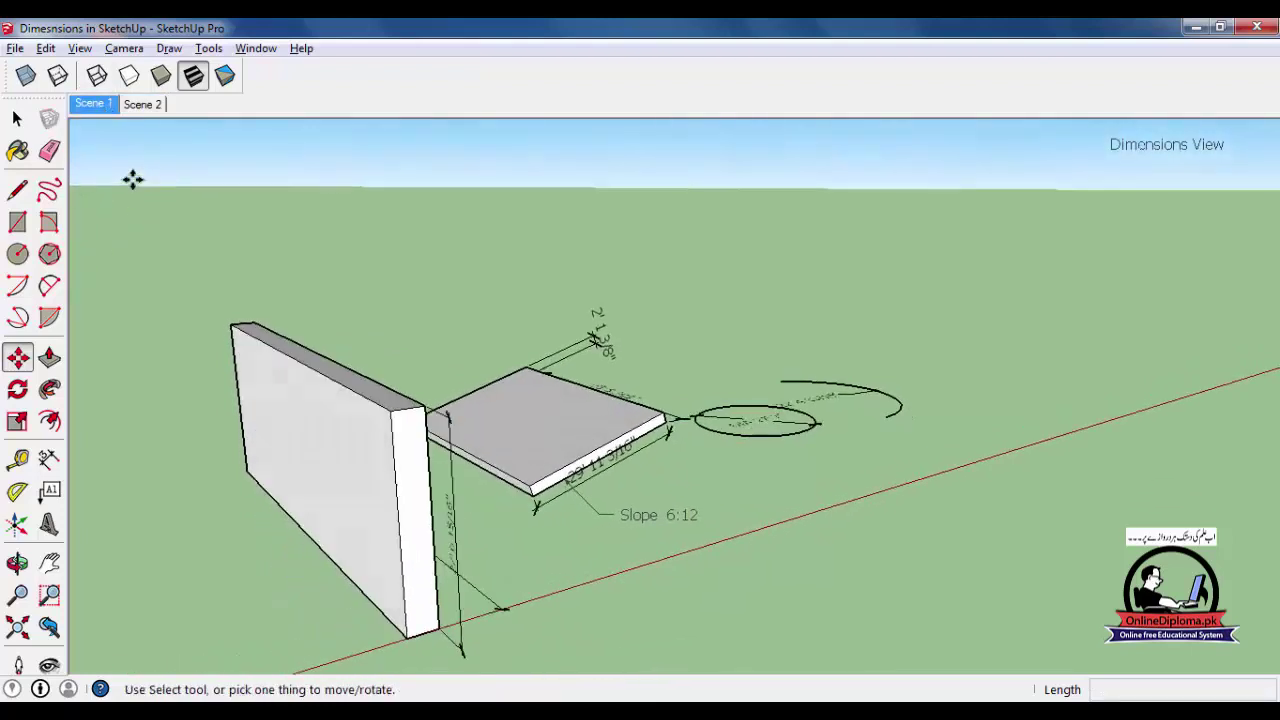